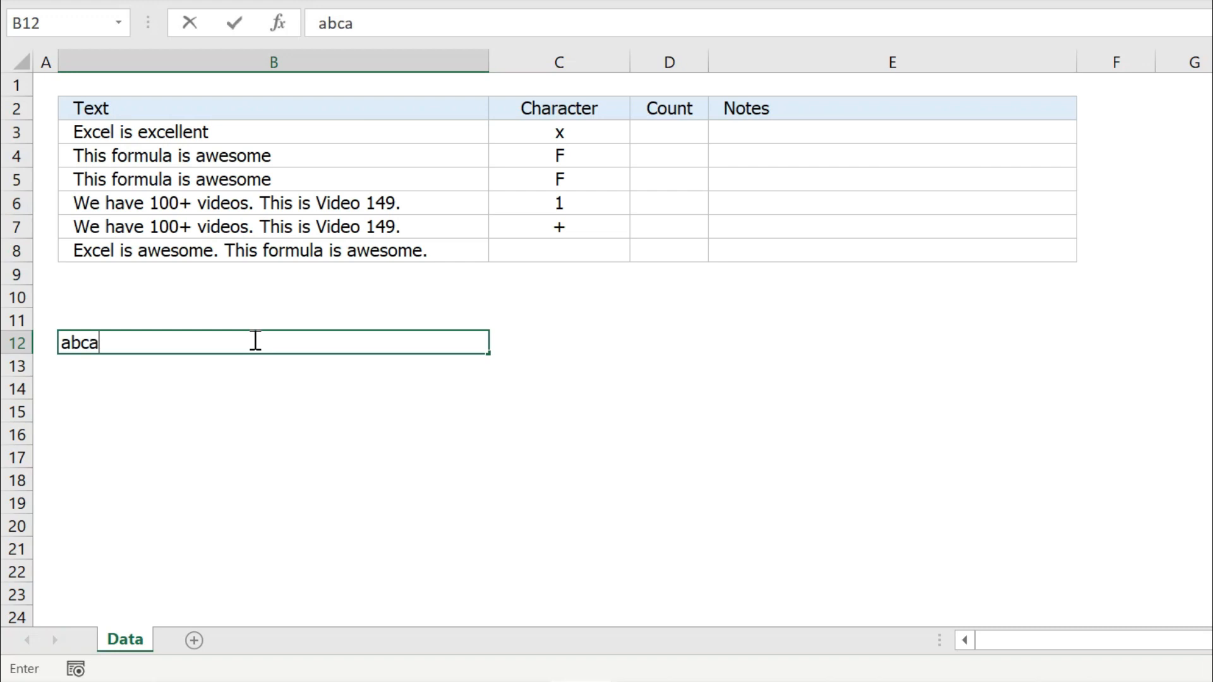
Finish entering the sample text abca in B12 and calculate its length in B13 with =LEN(B12)
{"action": "key", "text": "Tab"}
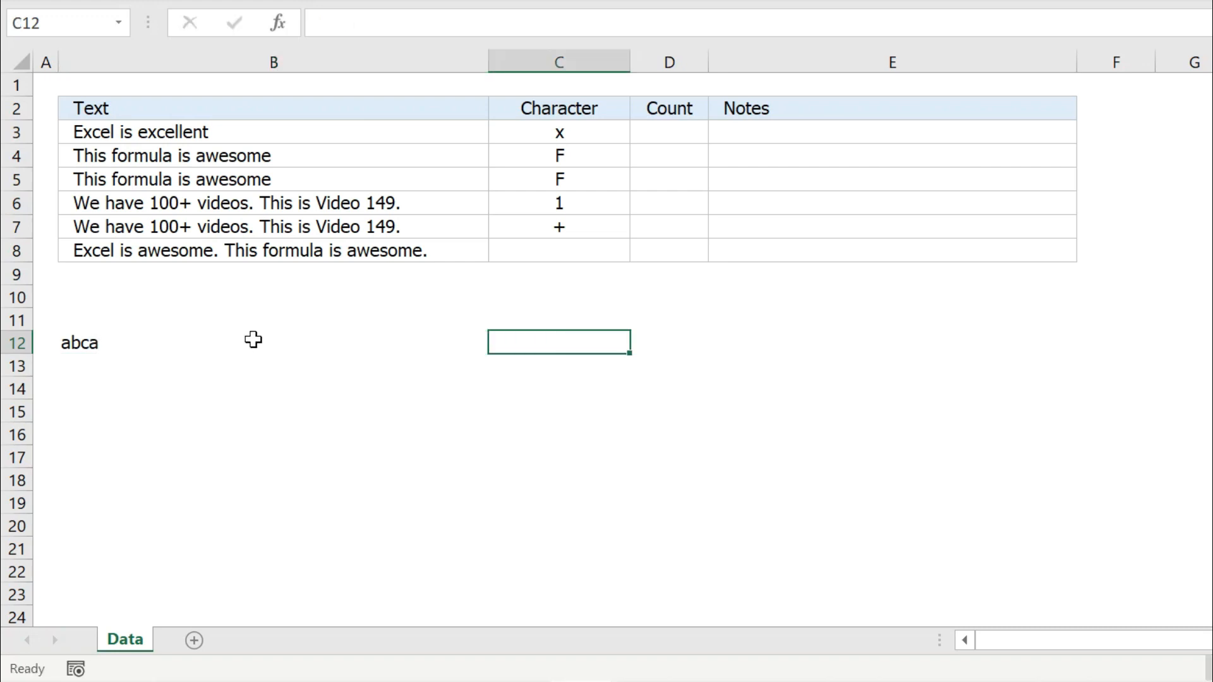
{"action": "left_click", "coordinate": [77, 344]}
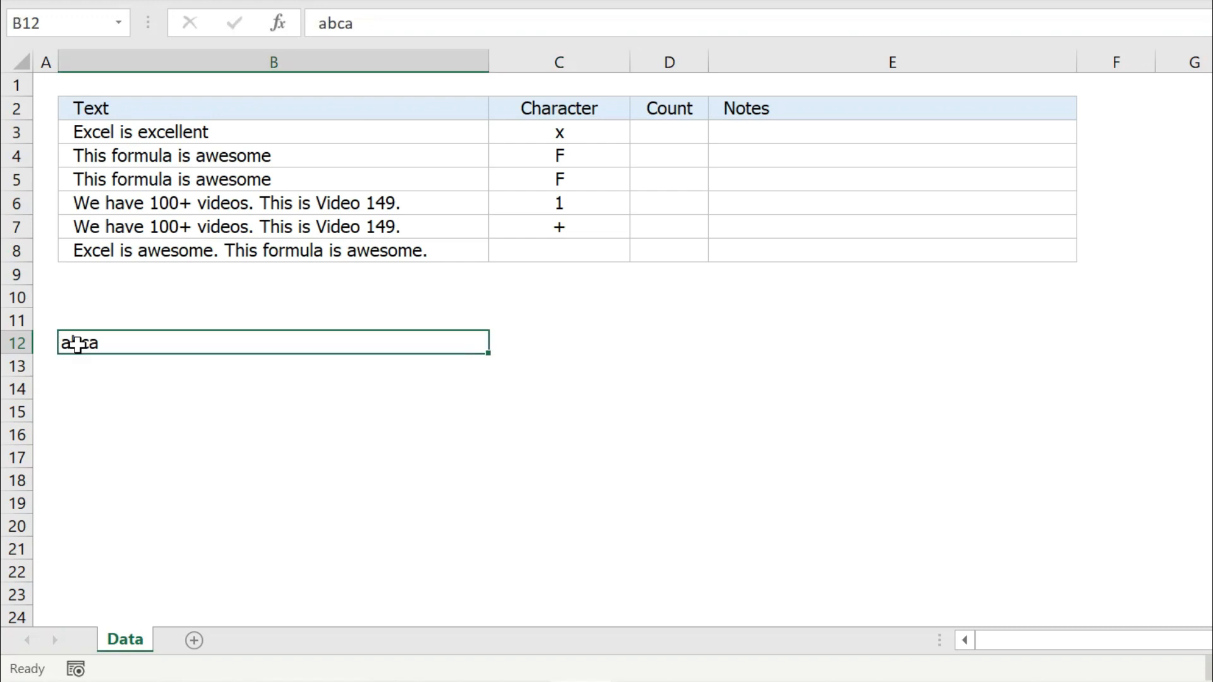
{"action": "left_click", "coordinate": [78, 373]}
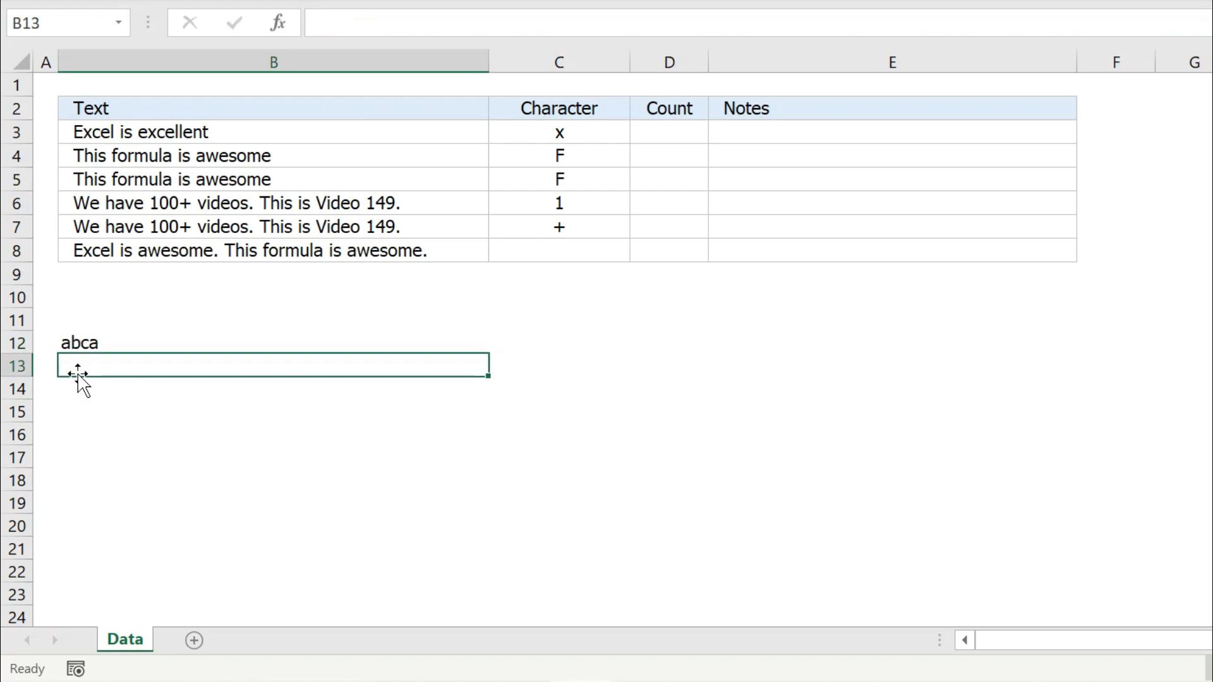
{"action": "type", "text": "=len"}
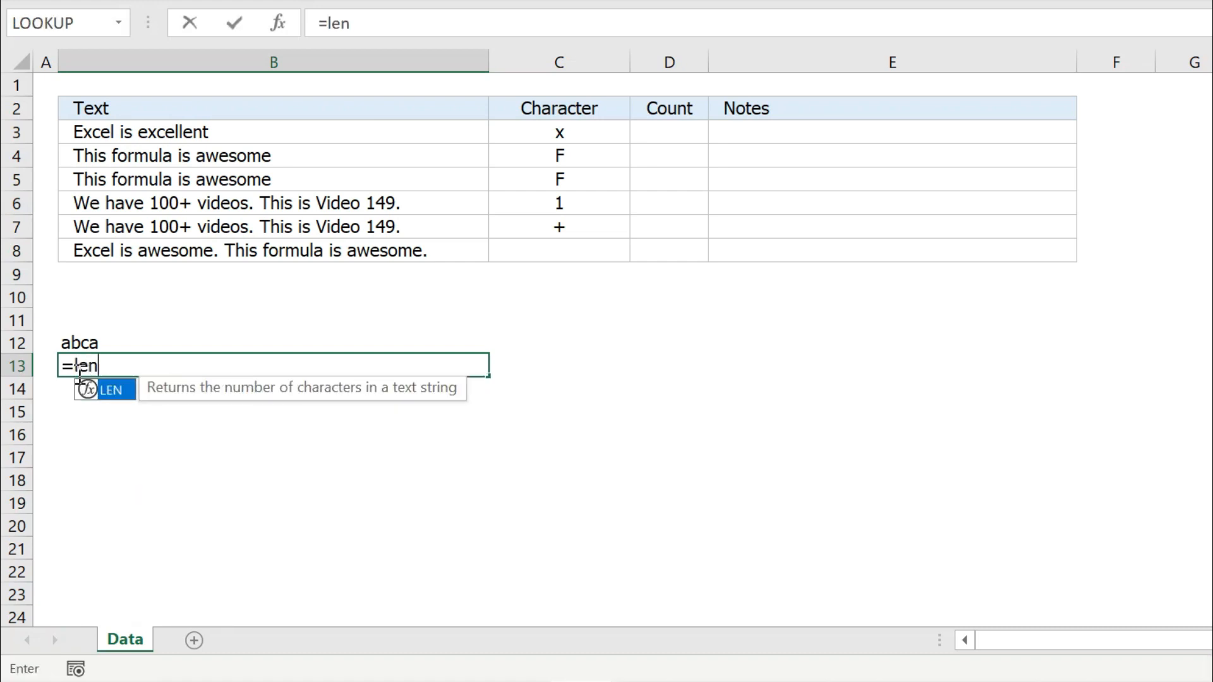
{"action": "key", "text": "Tab"}
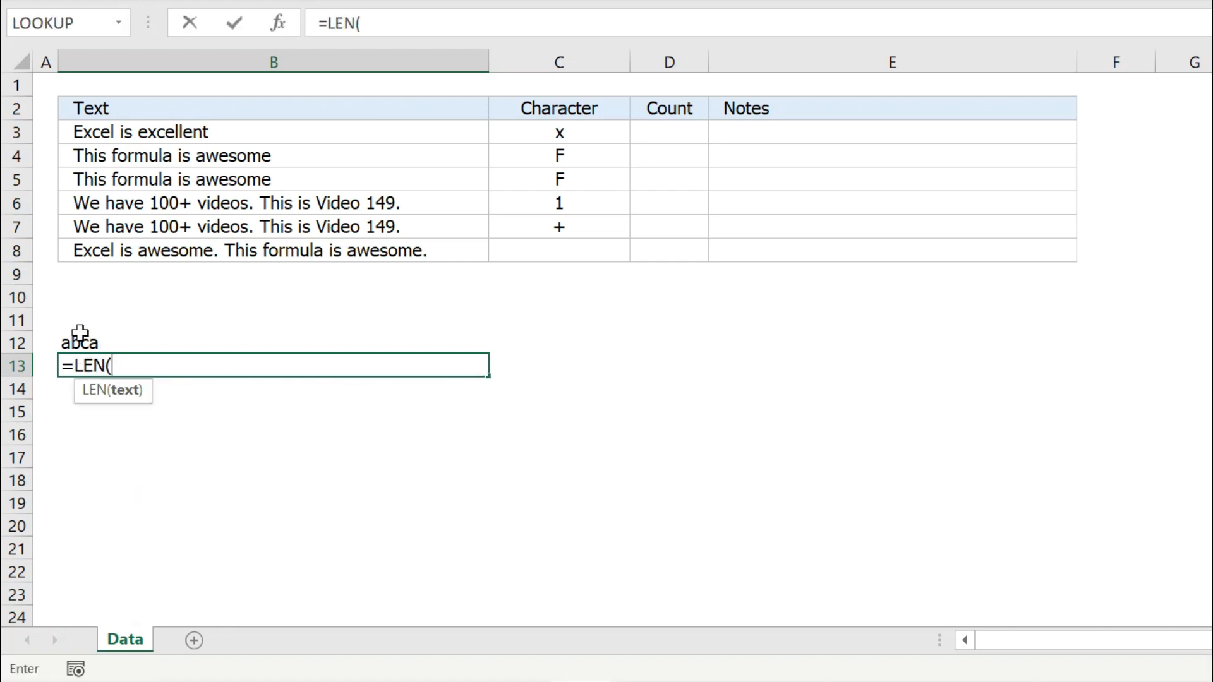
{"action": "left_click", "coordinate": [79, 342]}
{"action": "key", "text": "Return"}
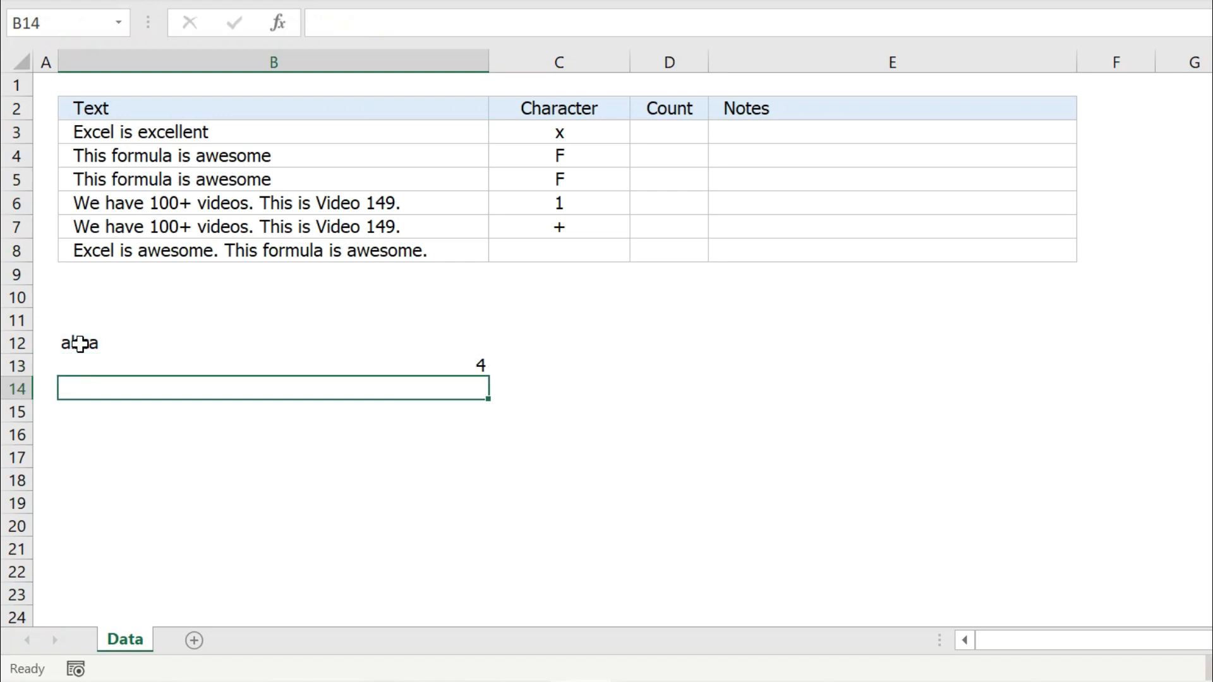
{"action": "left_click", "coordinate": [369, 364]}
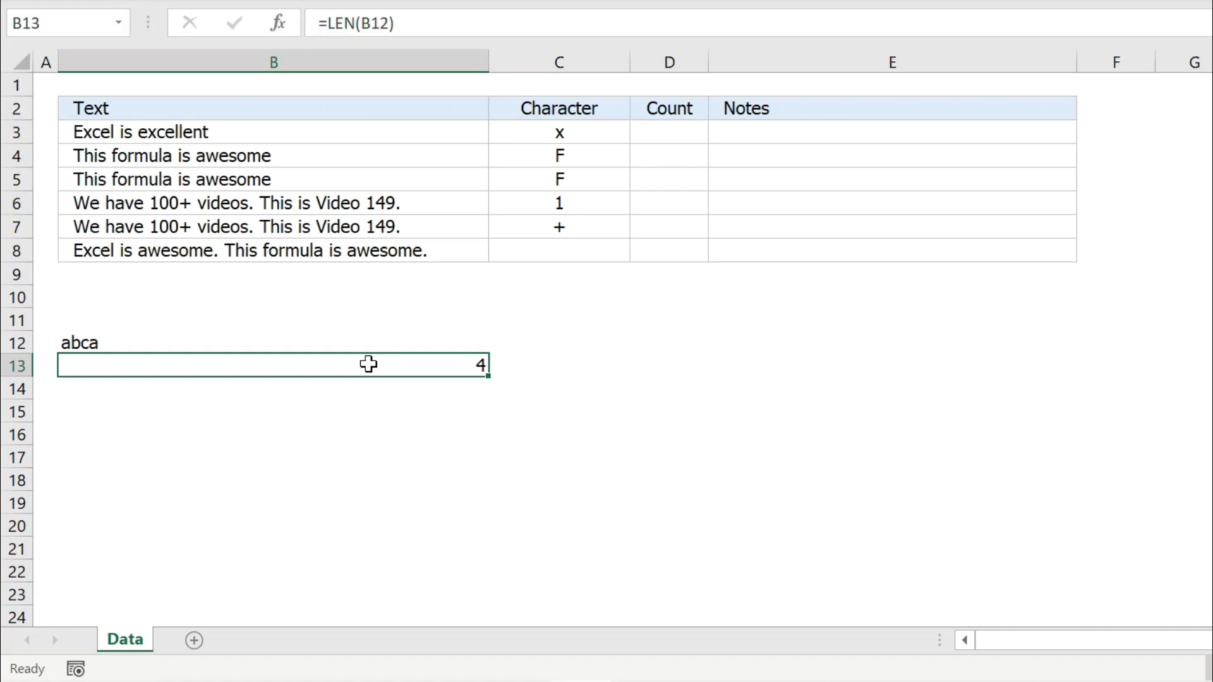
Enter =SUBSTITUTE(B12,"a","") in B14 to remove every "a" from the sample text
{"action": "left_click", "coordinate": [291, 340]}
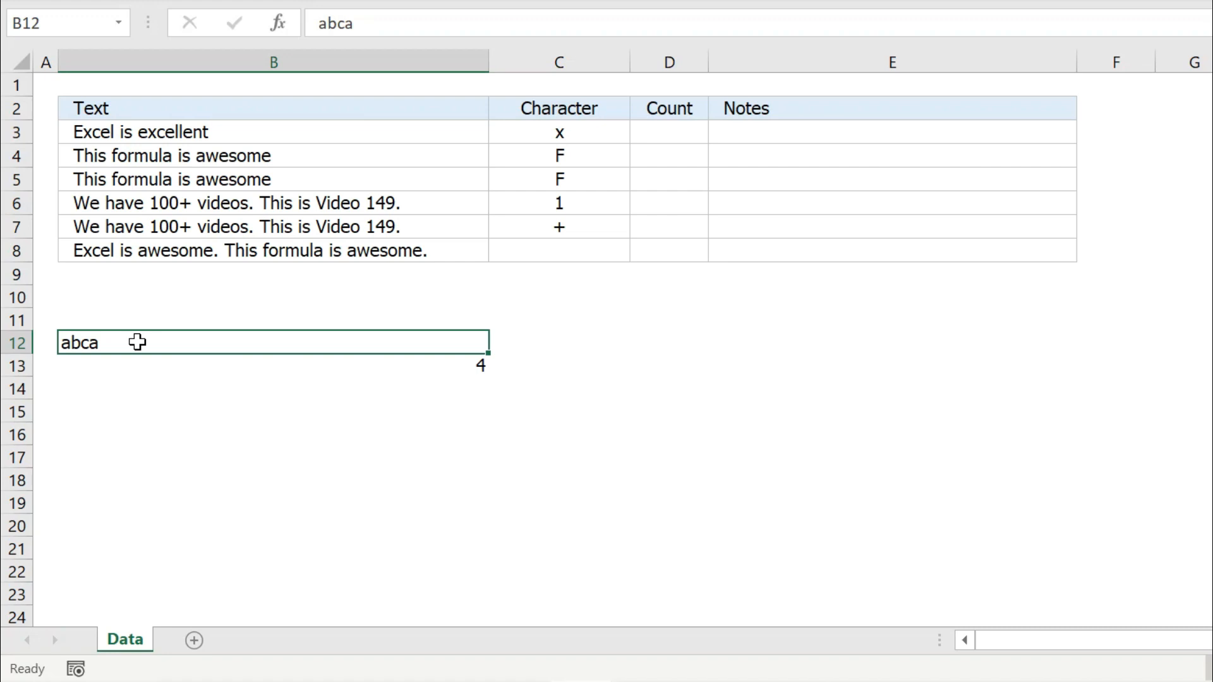
{"action": "left_click", "coordinate": [445, 386]}
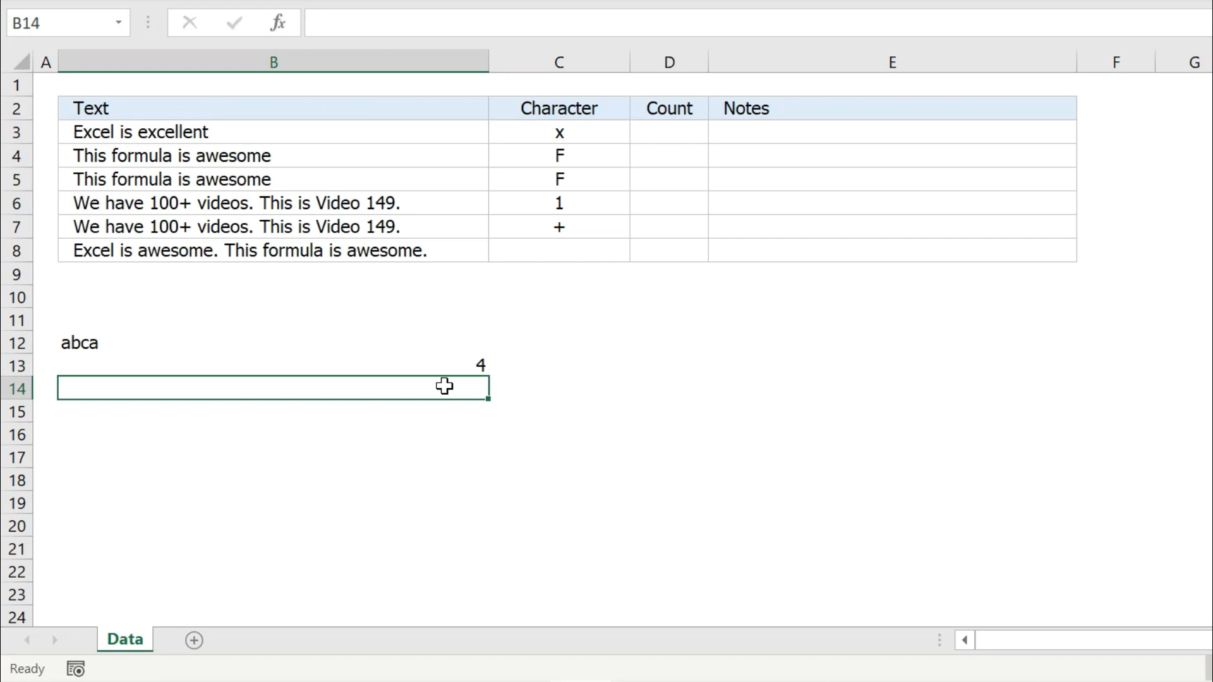
{"action": "type", "text": "=sub"}
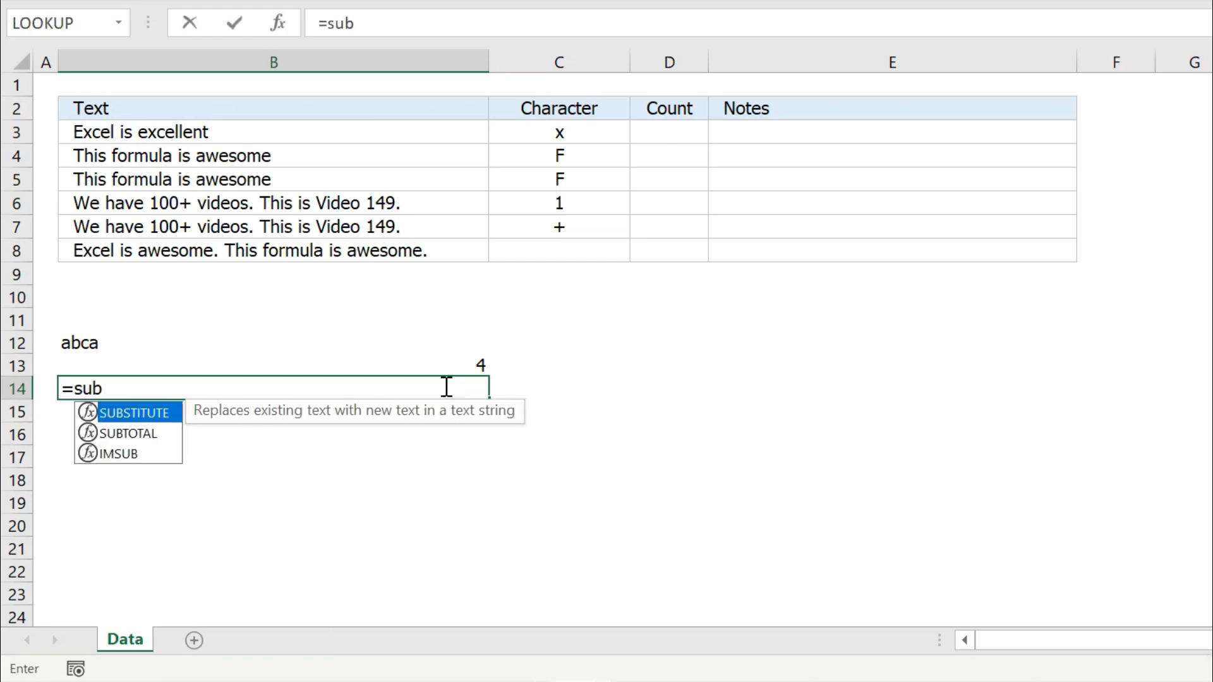
{"action": "key", "text": "Tab"}
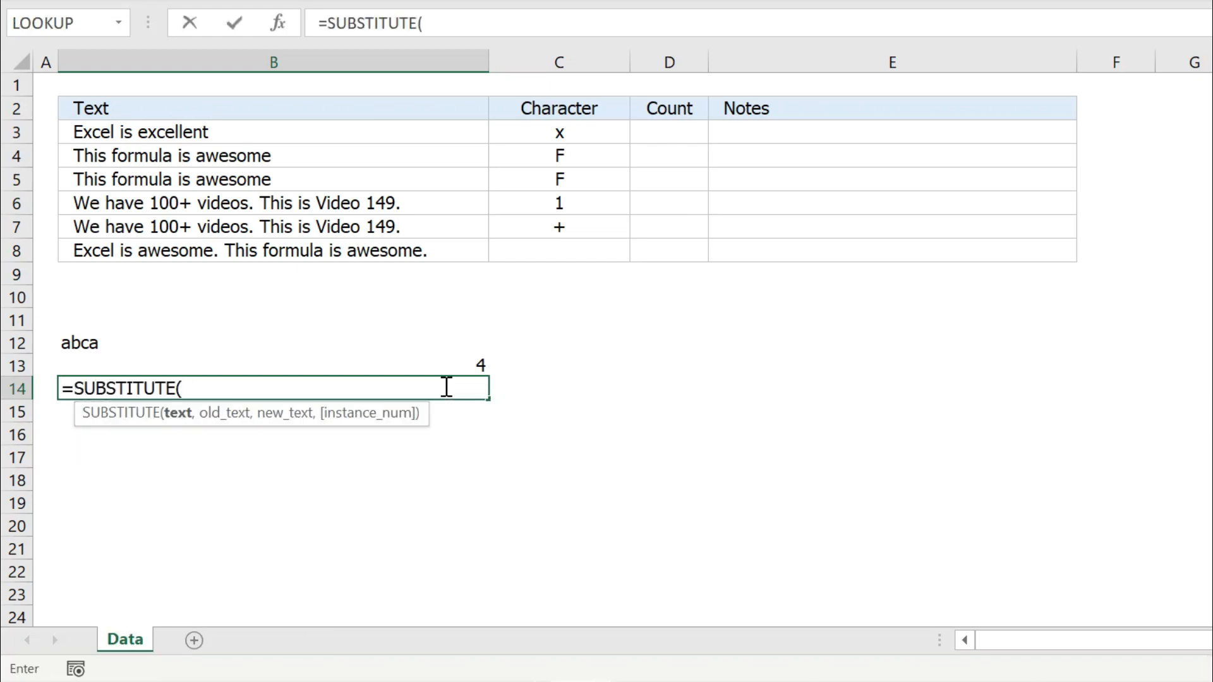
{"action": "left_click", "coordinate": [94, 342]}
{"action": "type", "text": ","}
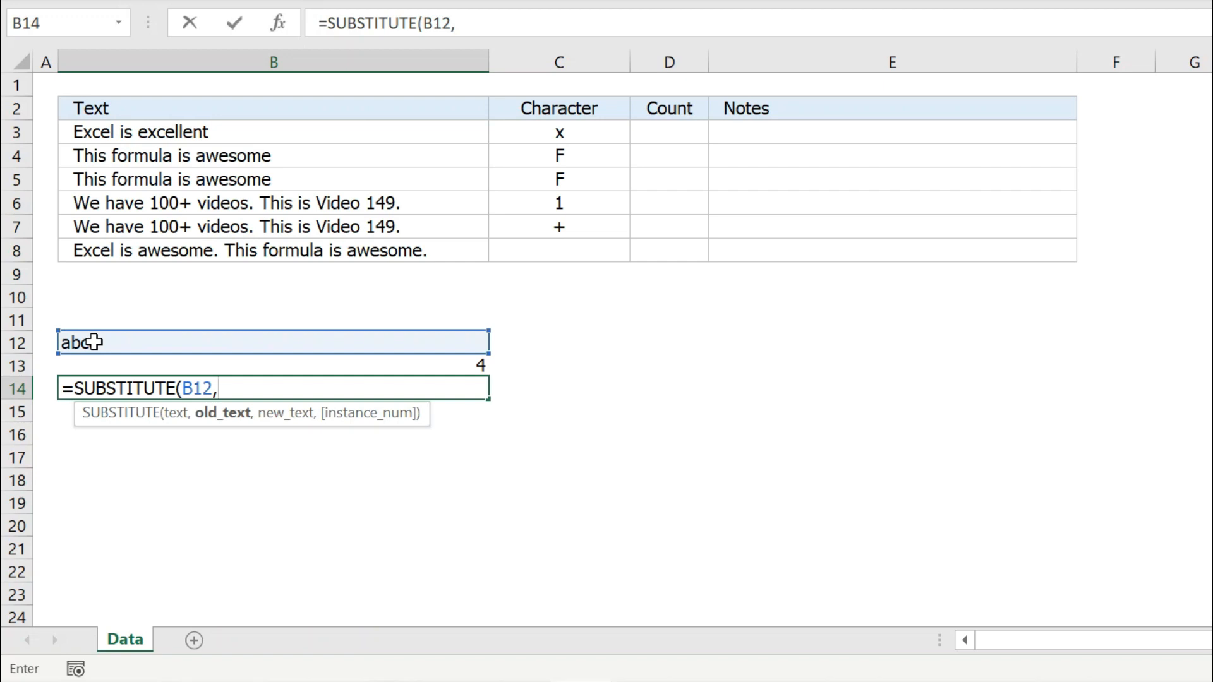
{"action": "type", "text": "\"a\",\"\""}
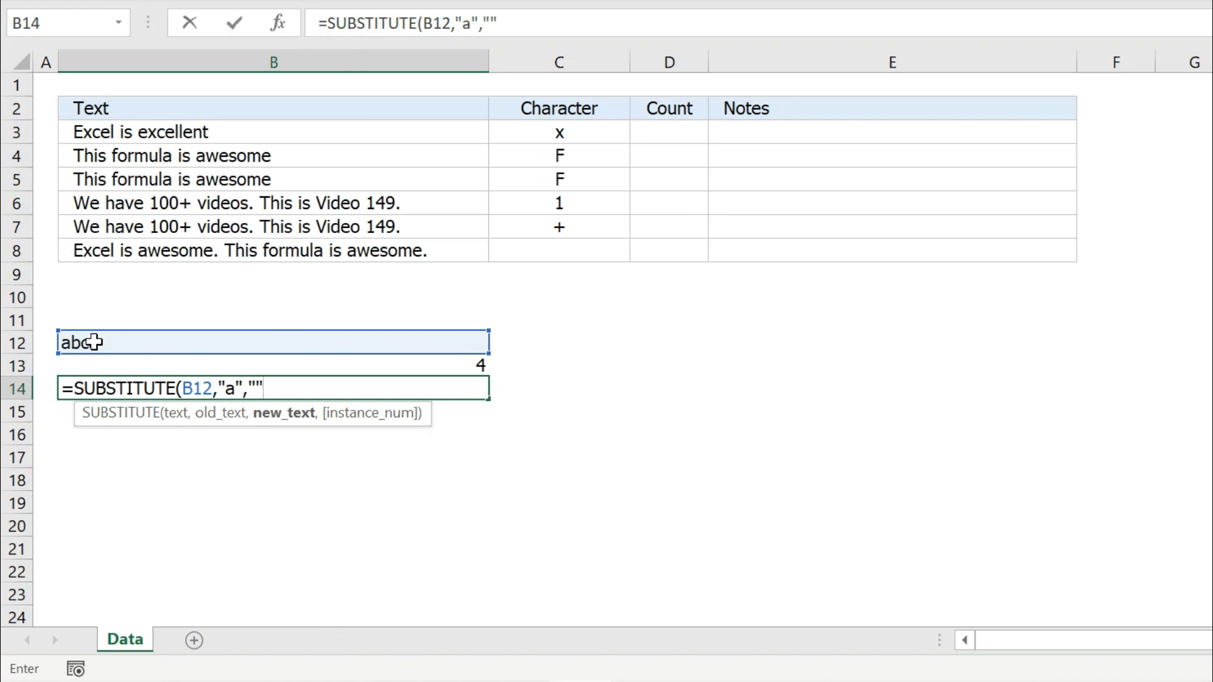
{"action": "type", "text": ")"}
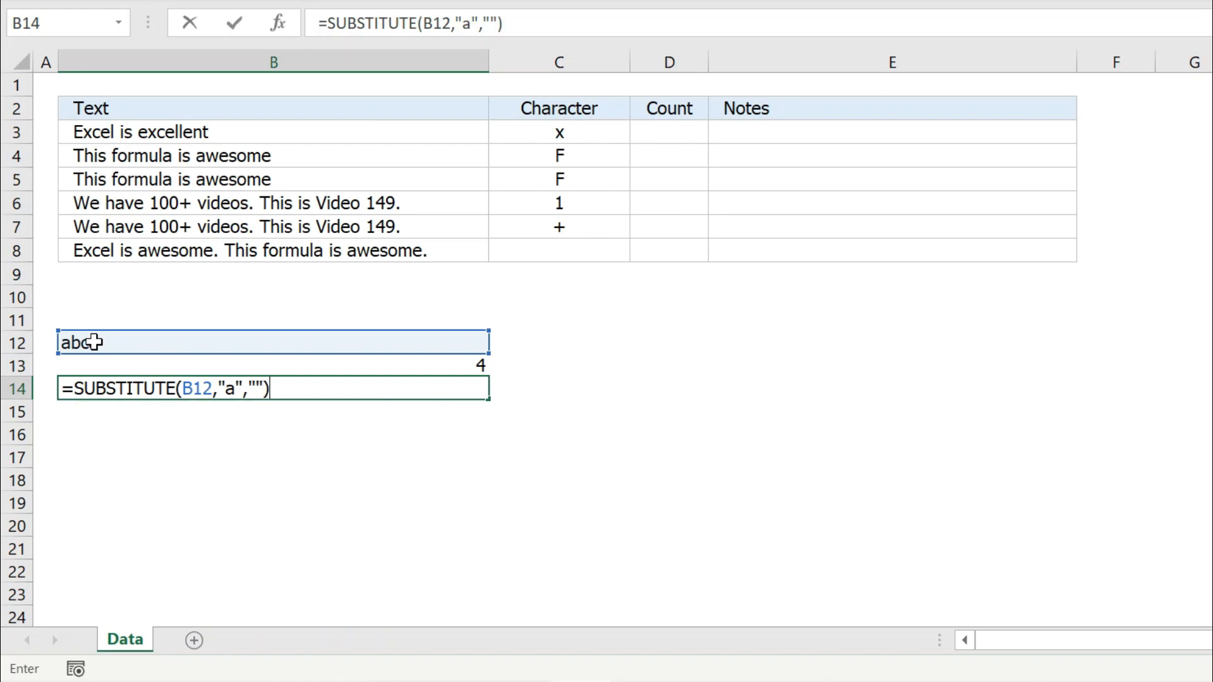
{"action": "key", "text": "Return"}
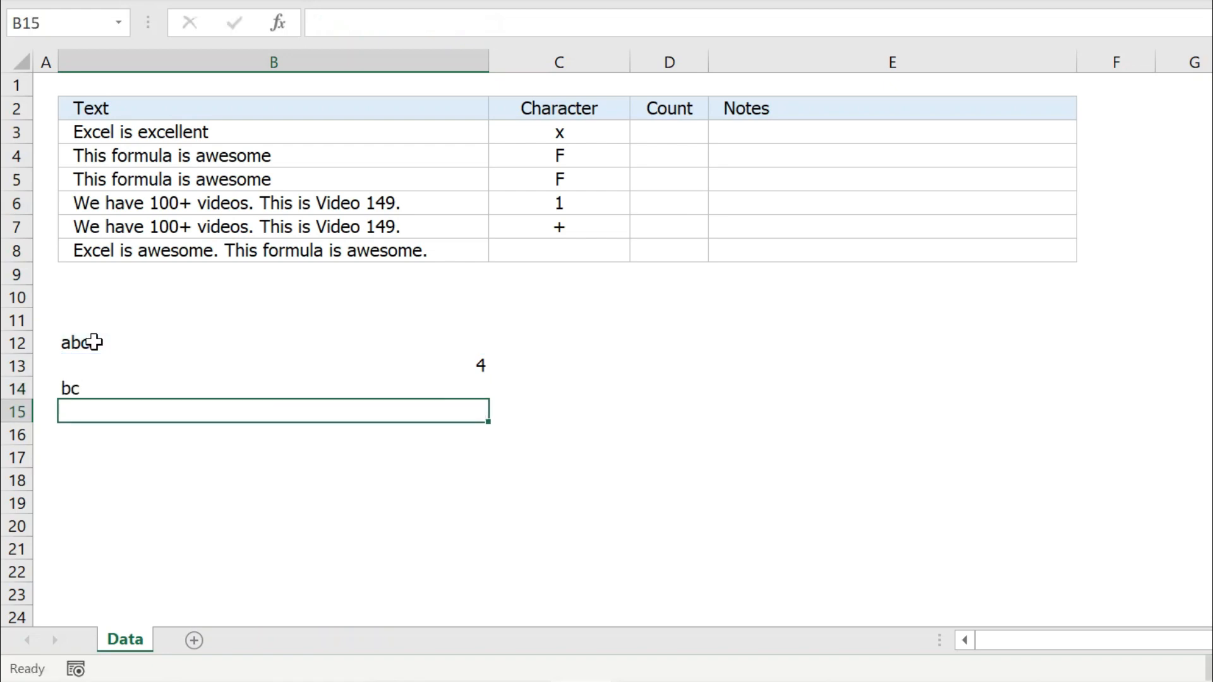
Wrap the B14 formula in LEN so that it reads =LEN(SUBSTITUTE(B12,"a",""))
{"action": "left_click", "coordinate": [152, 388]}
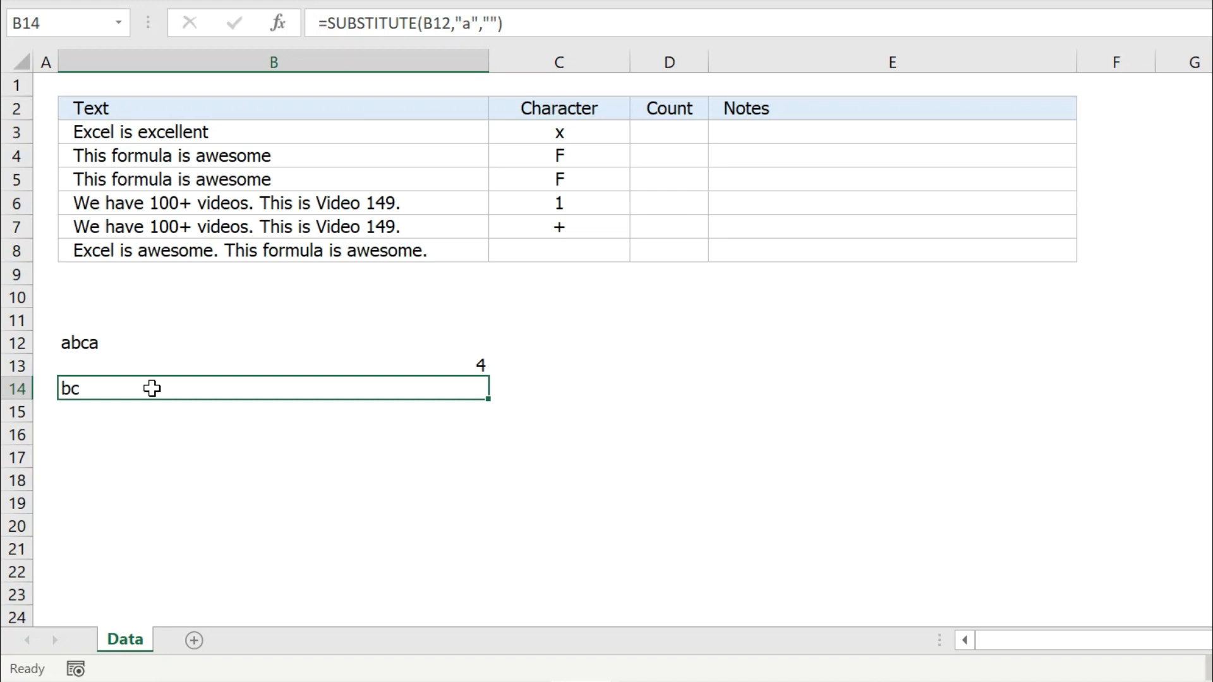
{"action": "double_click", "coordinate": [151, 388]}
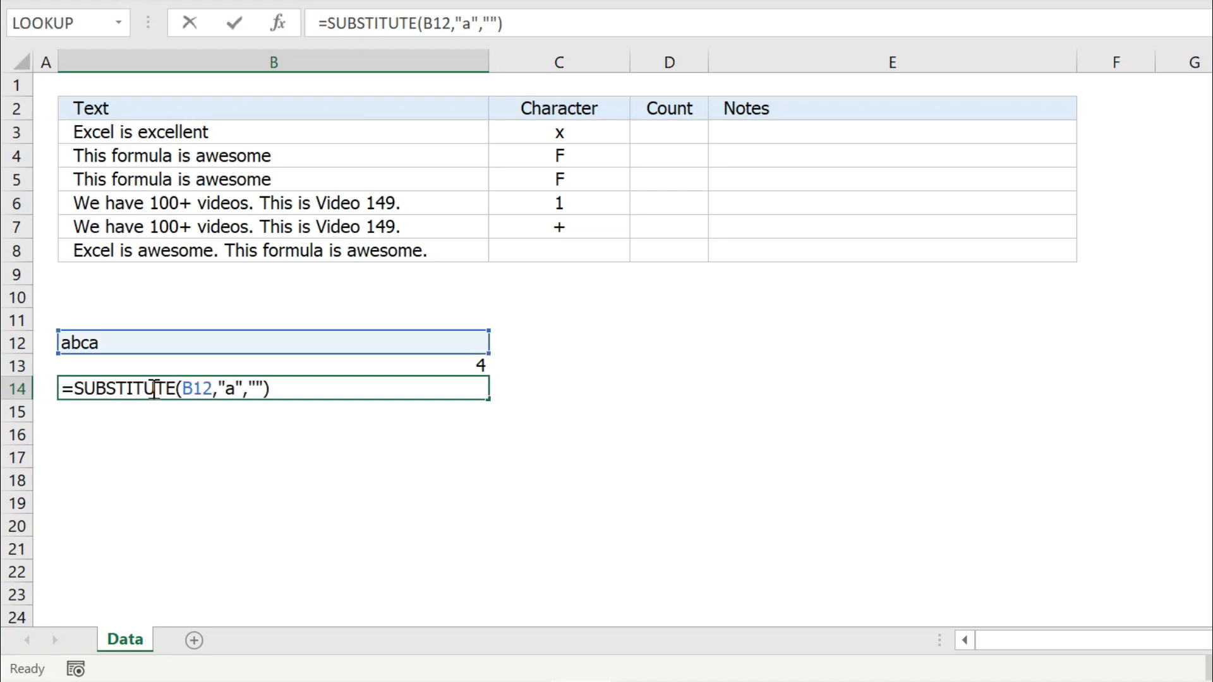
{"action": "left_click", "coordinate": [74, 387]}
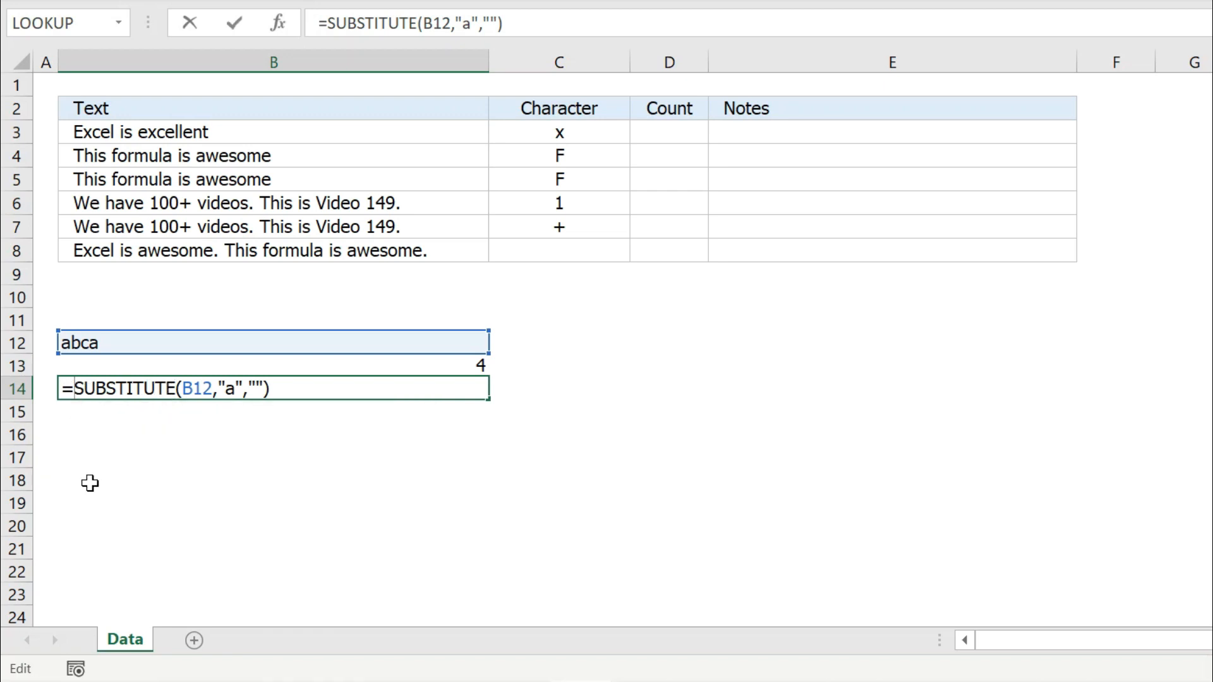
{"action": "type", "text": "len"}
{"action": "key", "text": "Tab"}
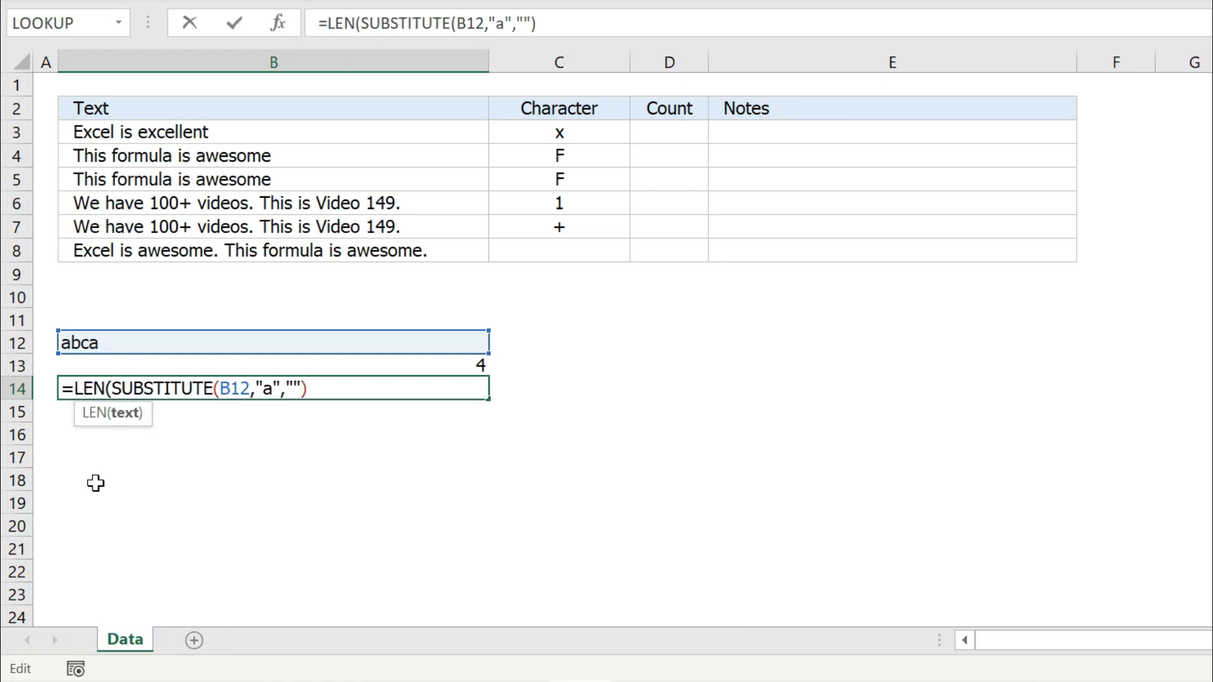
{"action": "left_click", "coordinate": [332, 393]}
{"action": "type", "text": ")"}
{"action": "key", "text": "Return"}
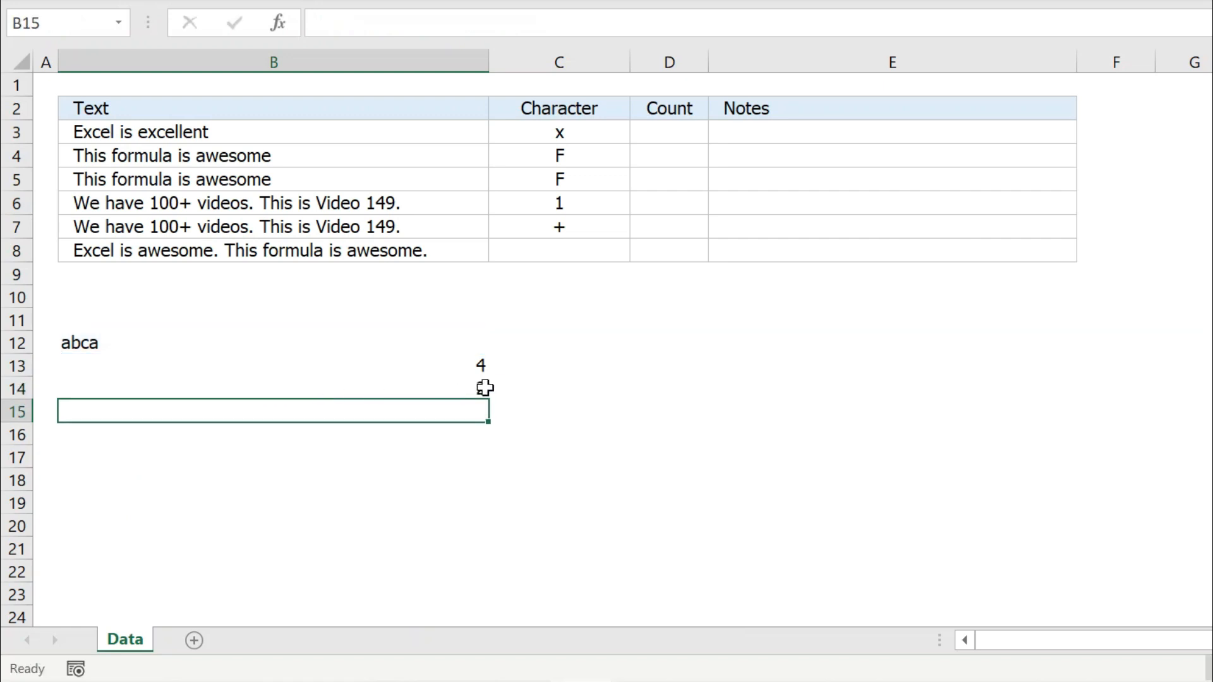
Subtract the shortened length from the full length in B15 with =B13-B14
{"action": "left_click", "coordinate": [470, 365]}
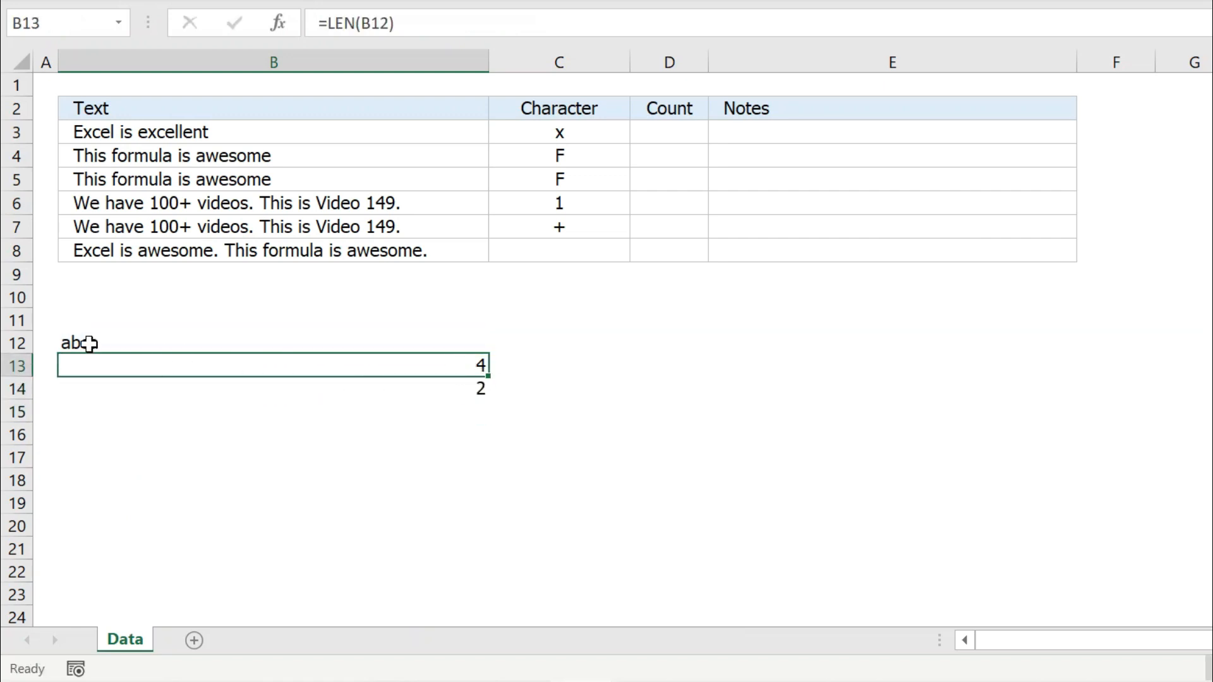
{"action": "left_click", "coordinate": [384, 387]}
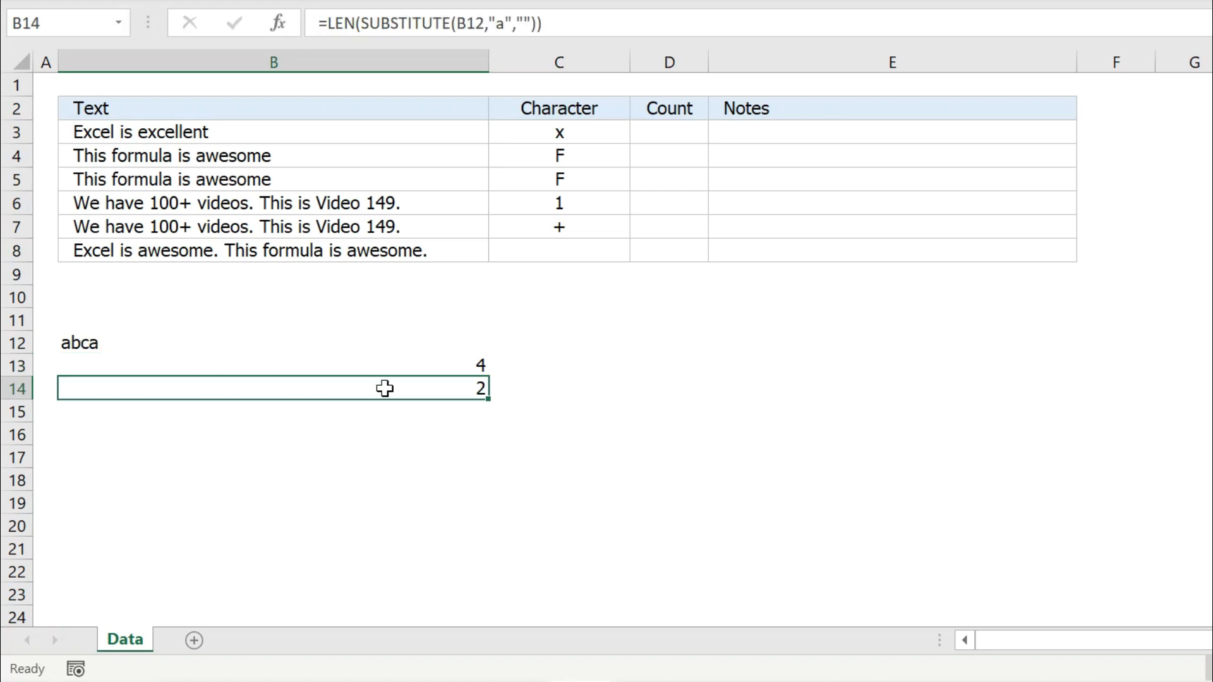
{"action": "key", "text": "Down"}
{"action": "type", "text": "="}
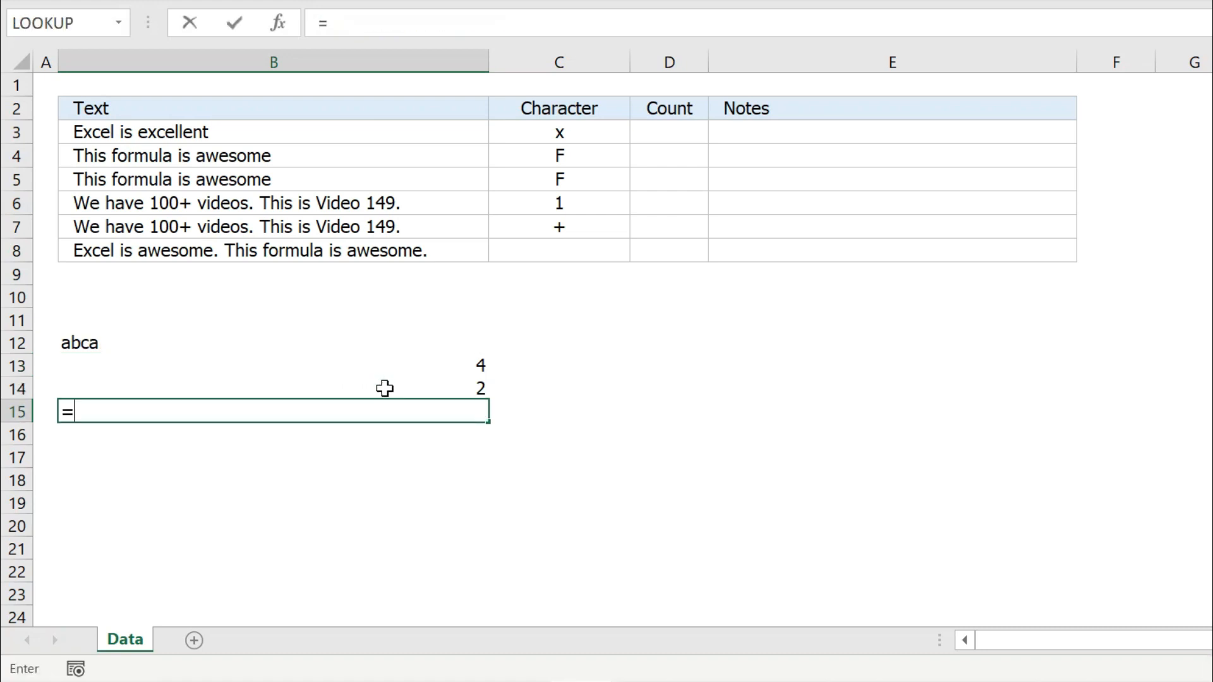
{"action": "key", "text": "Up"}
{"action": "key", "text": "Up"}
{"action": "type", "text": "-"}
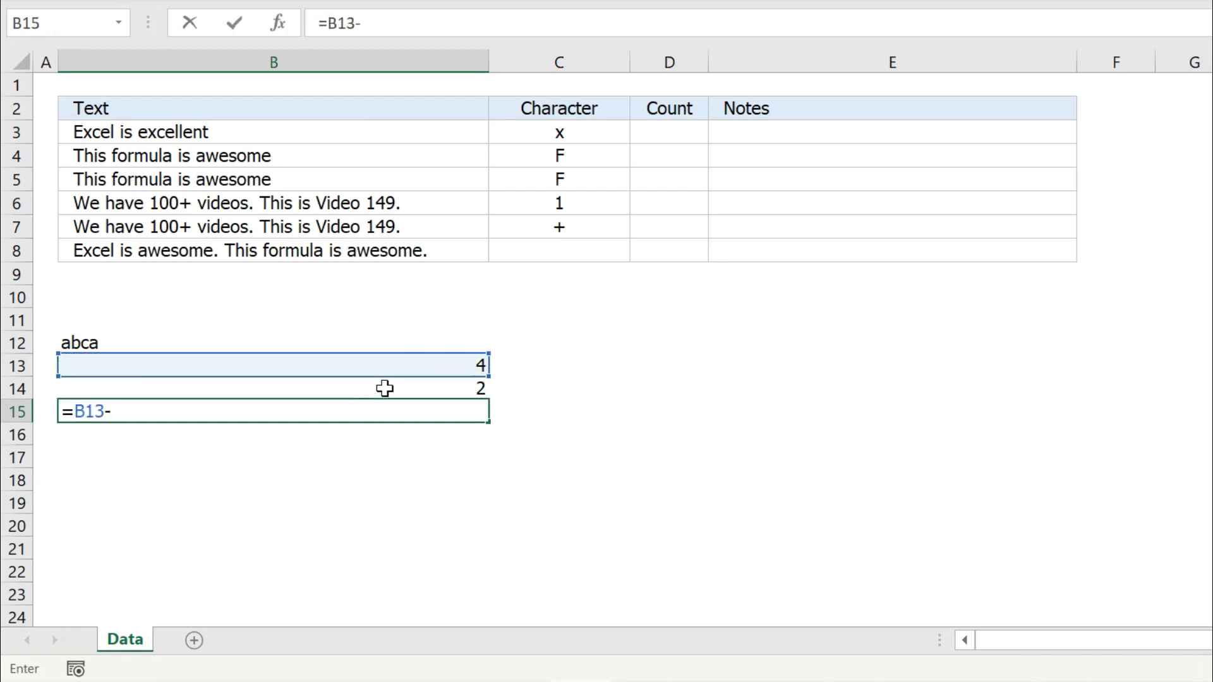
{"action": "key", "text": "Up"}
{"action": "key", "text": "Return"}
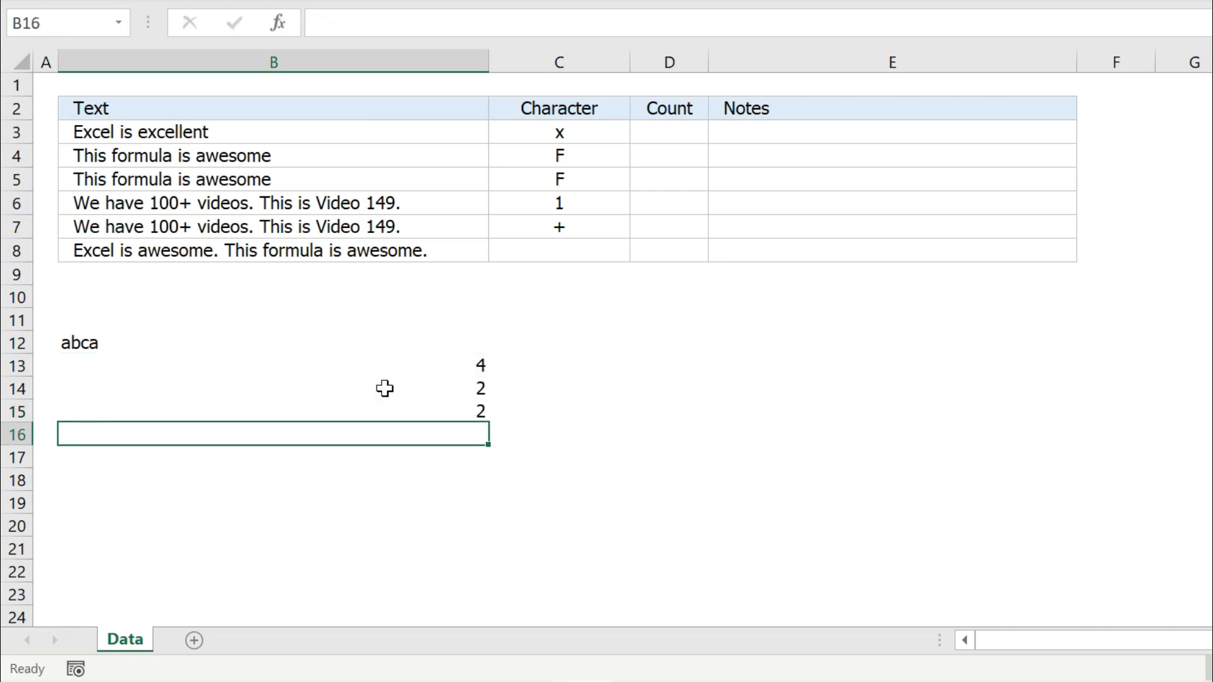
{"action": "left_click", "coordinate": [465, 408]}
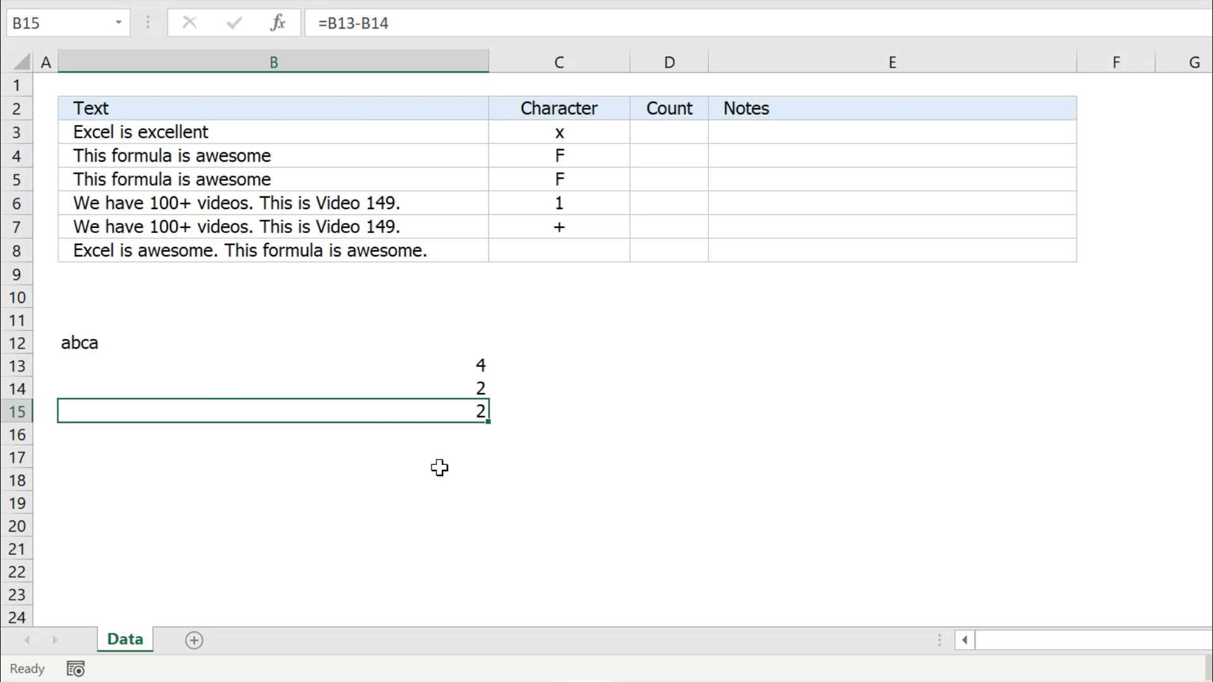
Start the count formula in D3 with the length of the text in B3, =LEN(B3)
{"action": "left_click", "coordinate": [664, 130]}
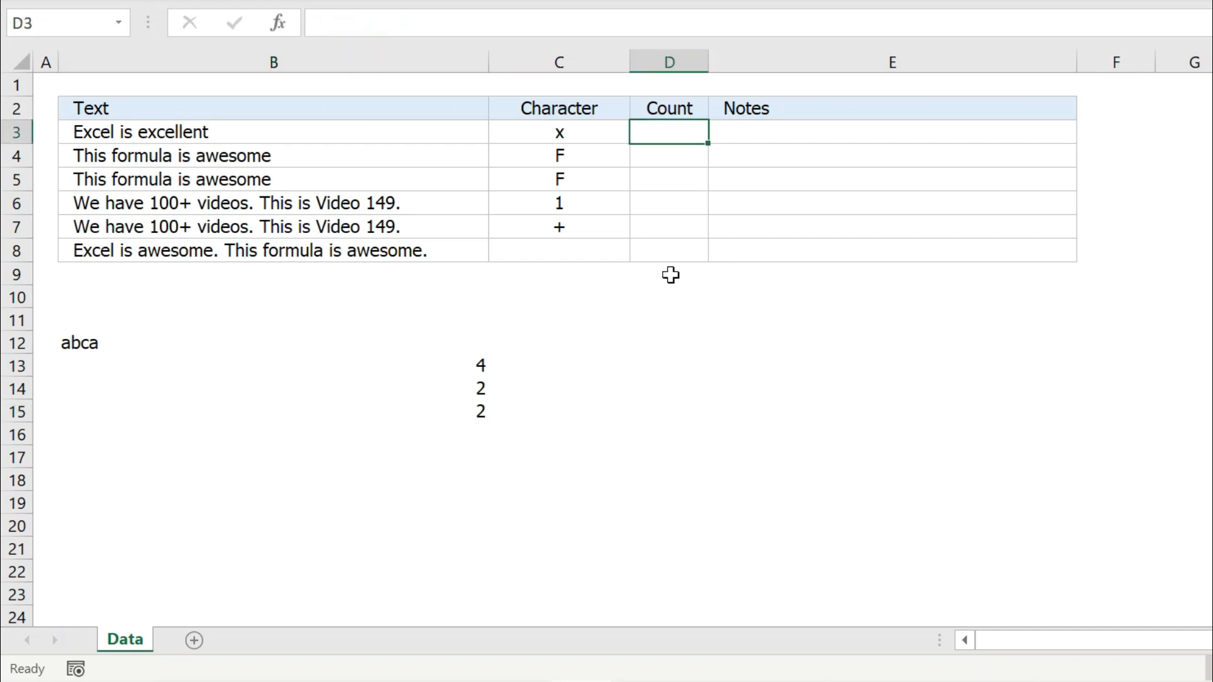
{"action": "type", "text": "=len"}
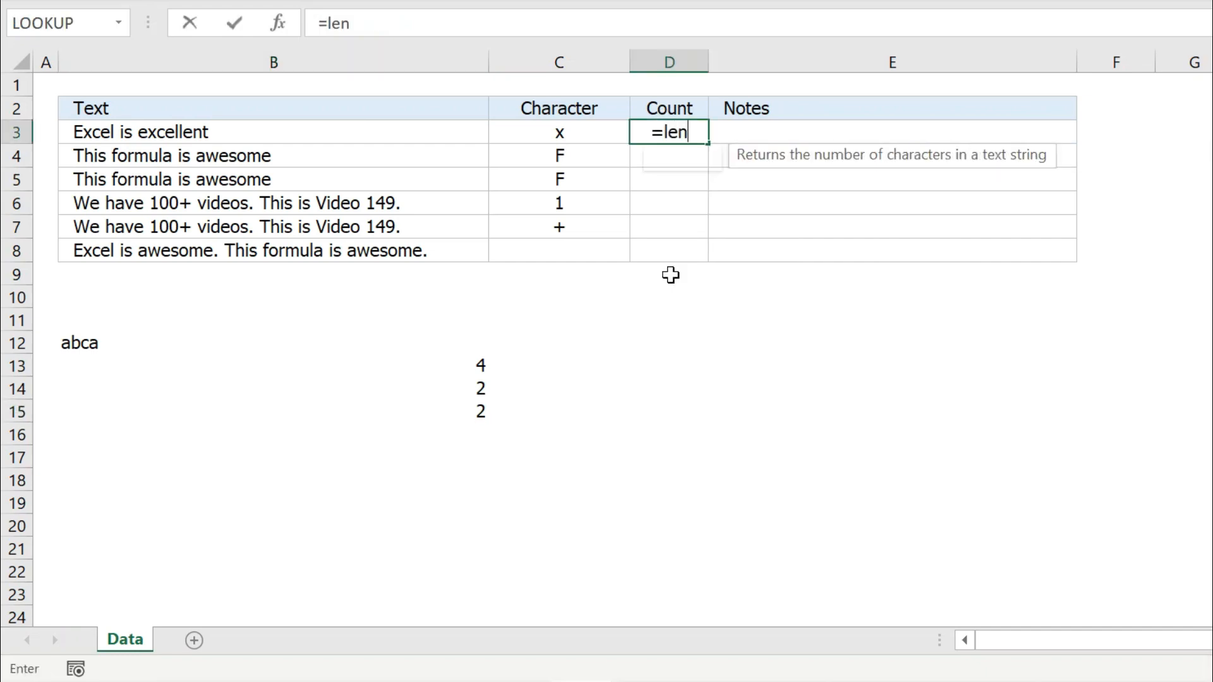
{"action": "key", "text": "Tab"}
{"action": "left_click", "coordinate": [340, 131]}
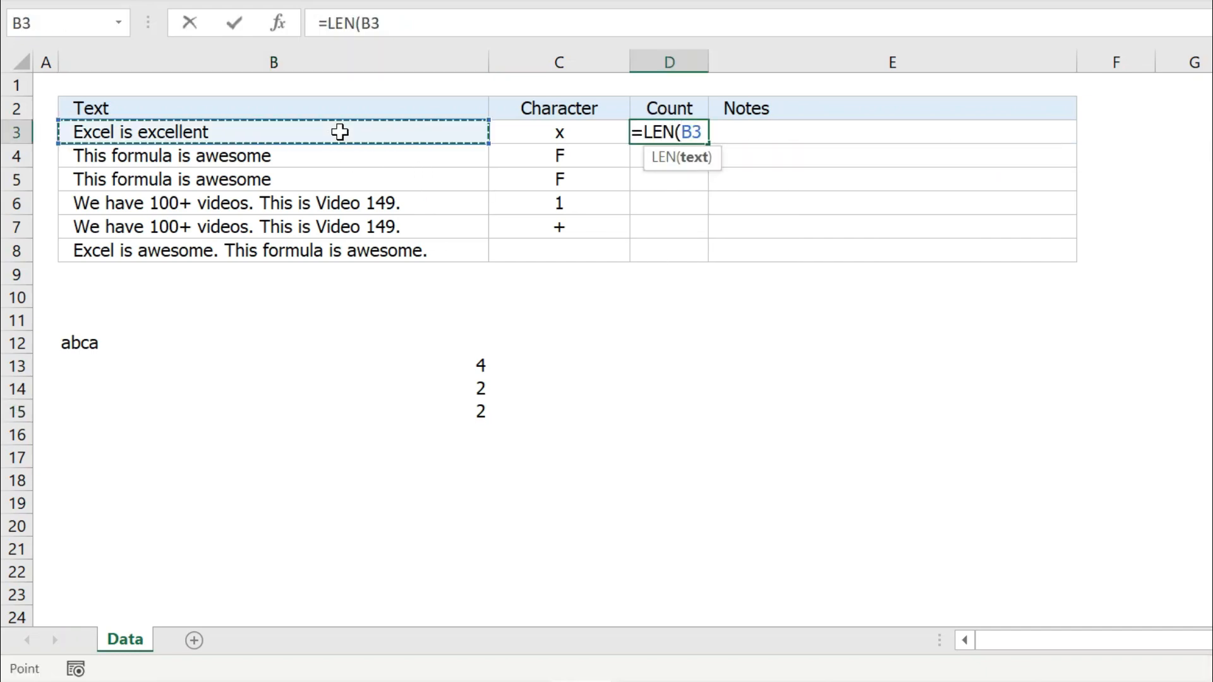
{"action": "type", "text": ")"}
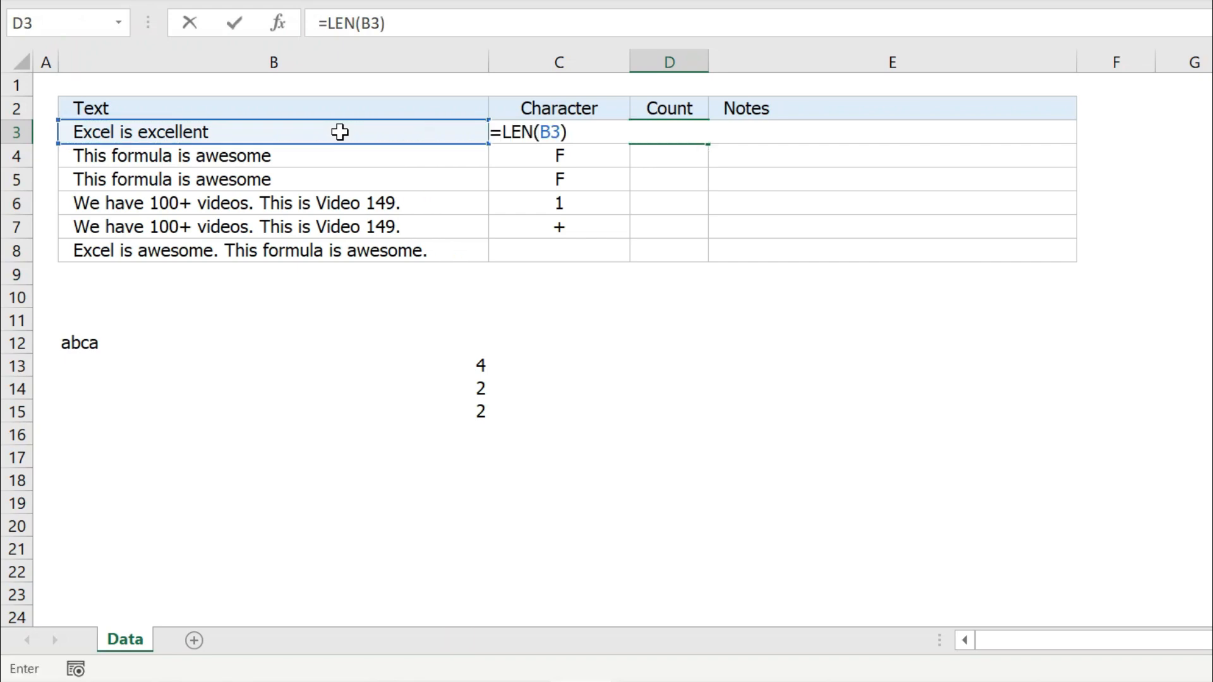
Complete the D3 formula by subtracting the length without the character, so it reads =LEN(B3)-LEN(SUBSTITUTE(B3,C3,""))
{"action": "type", "text": "-len("}
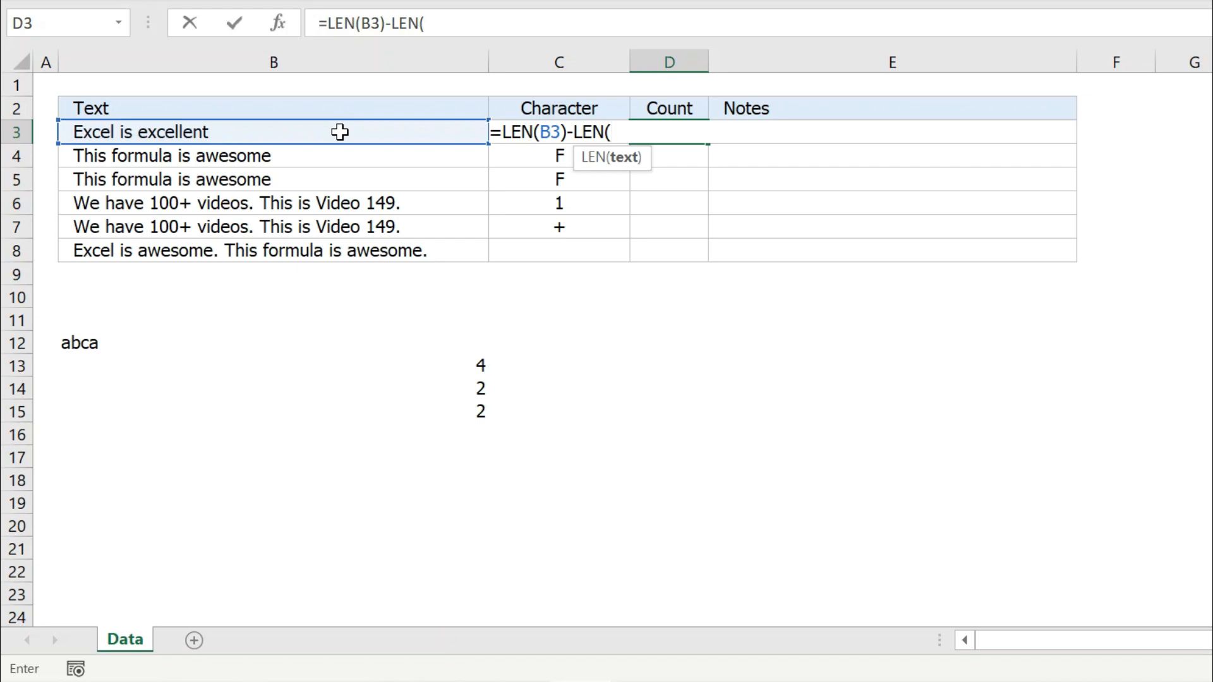
{"action": "type", "text": "sub"}
{"action": "key", "text": "Tab"}
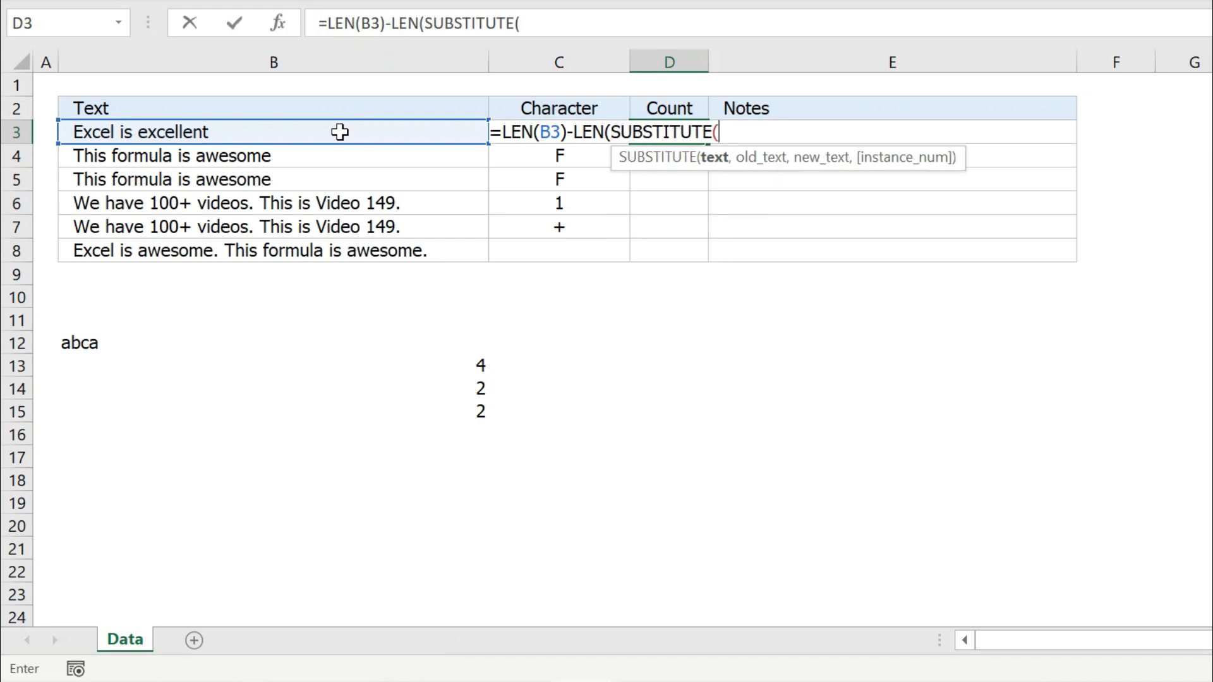
{"action": "left_click", "coordinate": [264, 131]}
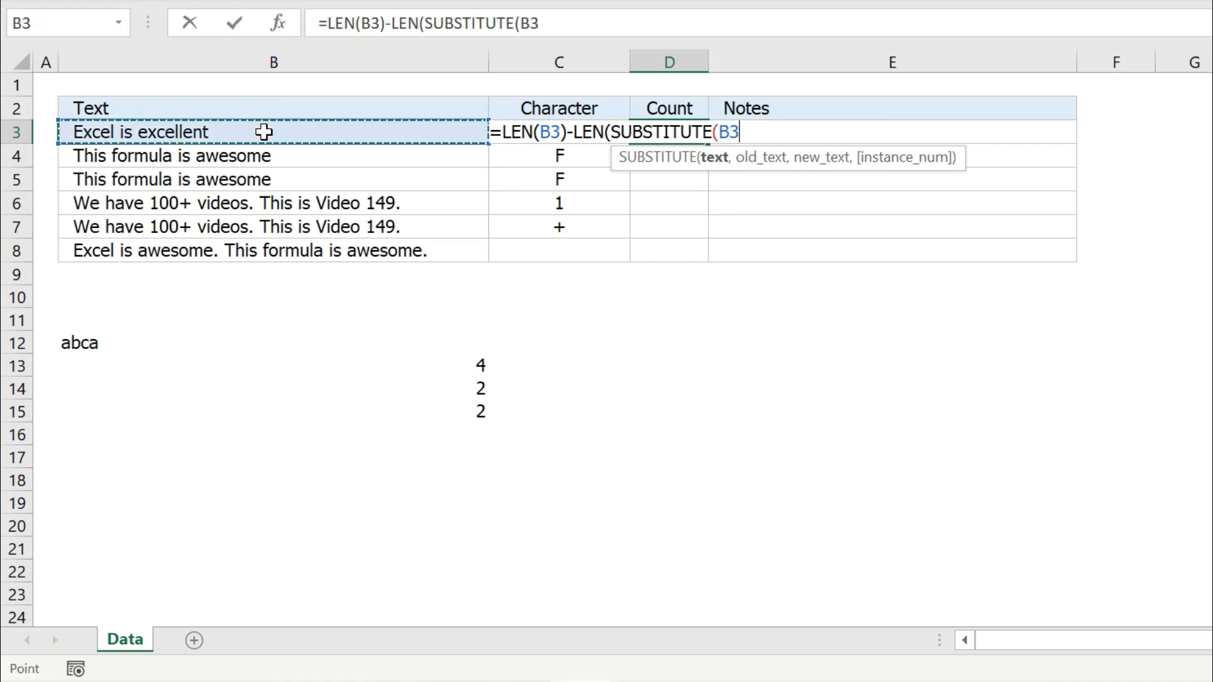
{"action": "type", "text": ","}
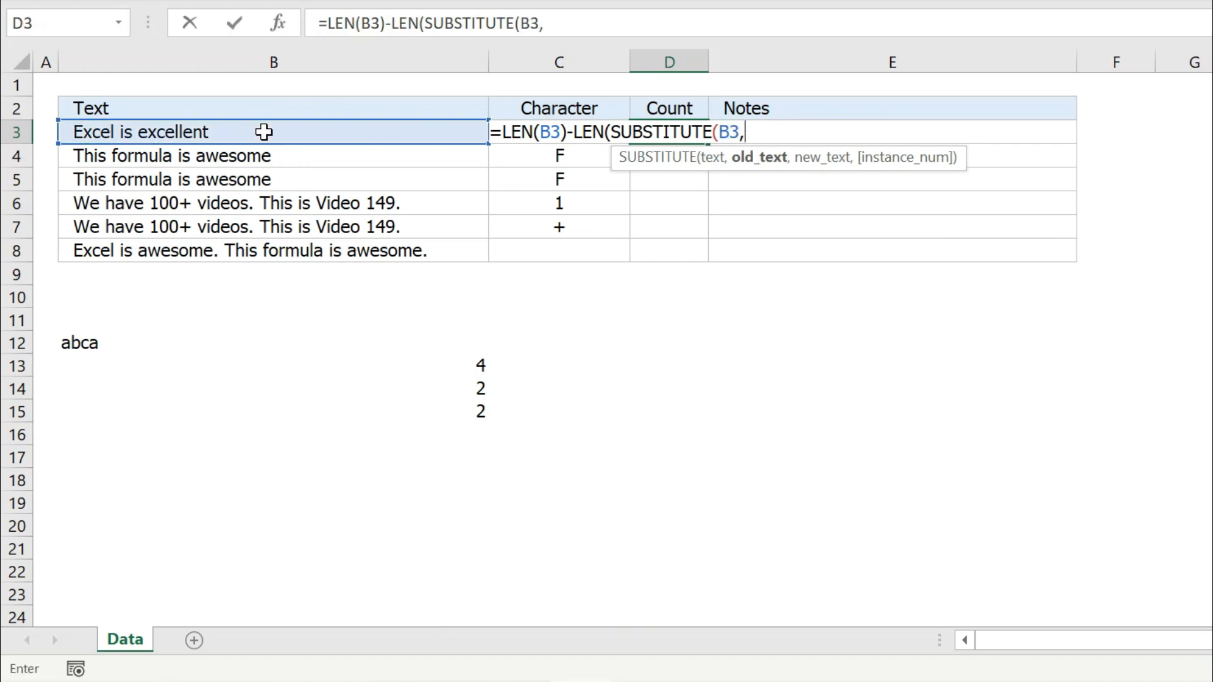
{"action": "left_click", "coordinate": [523, 114]}
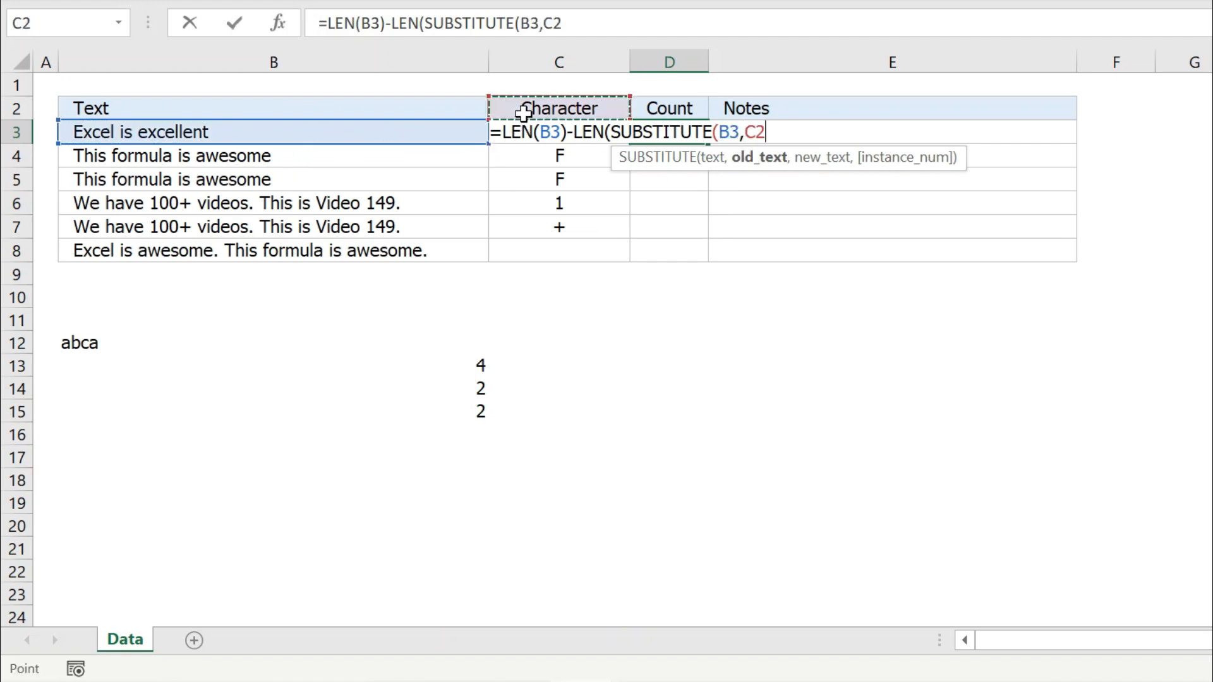
{"action": "key", "text": "Down"}
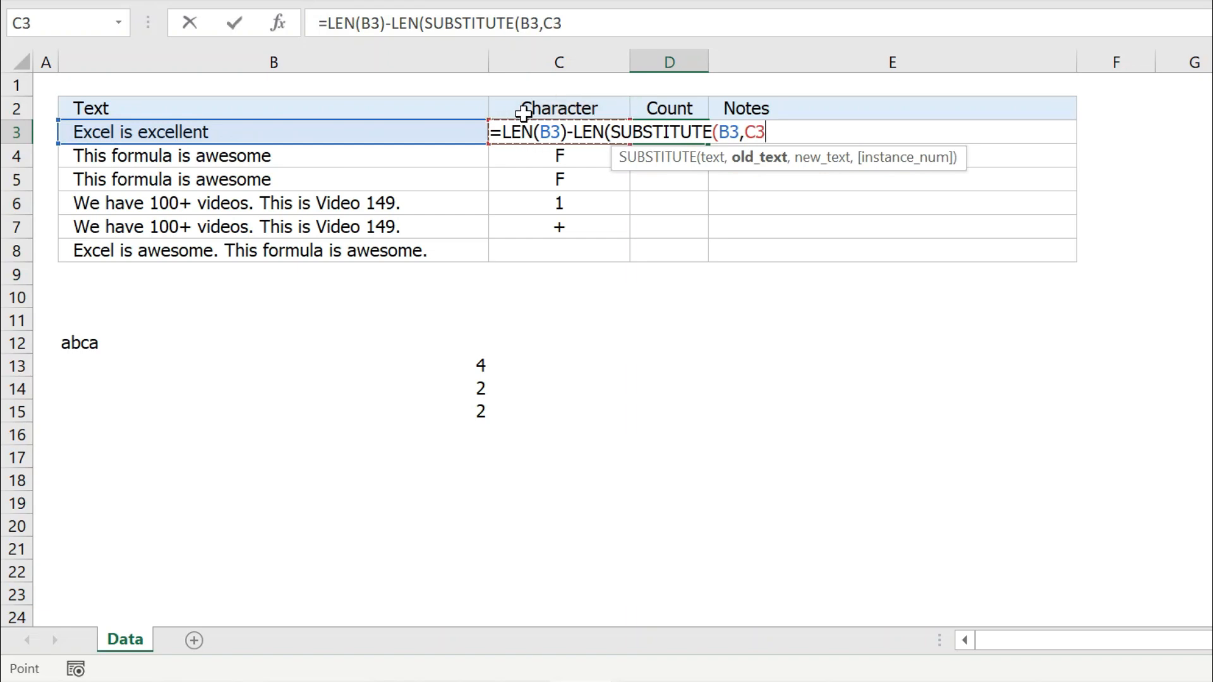
{"action": "type", "text": ","}
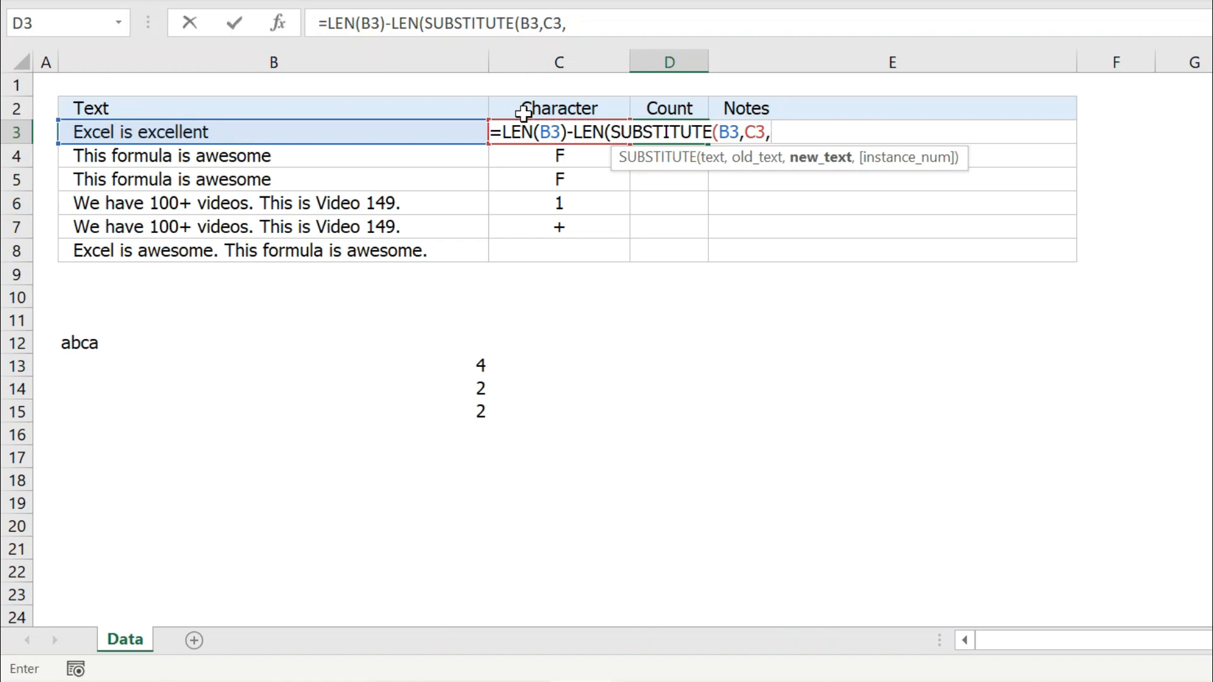
{"action": "type", "text": "\"\")"}
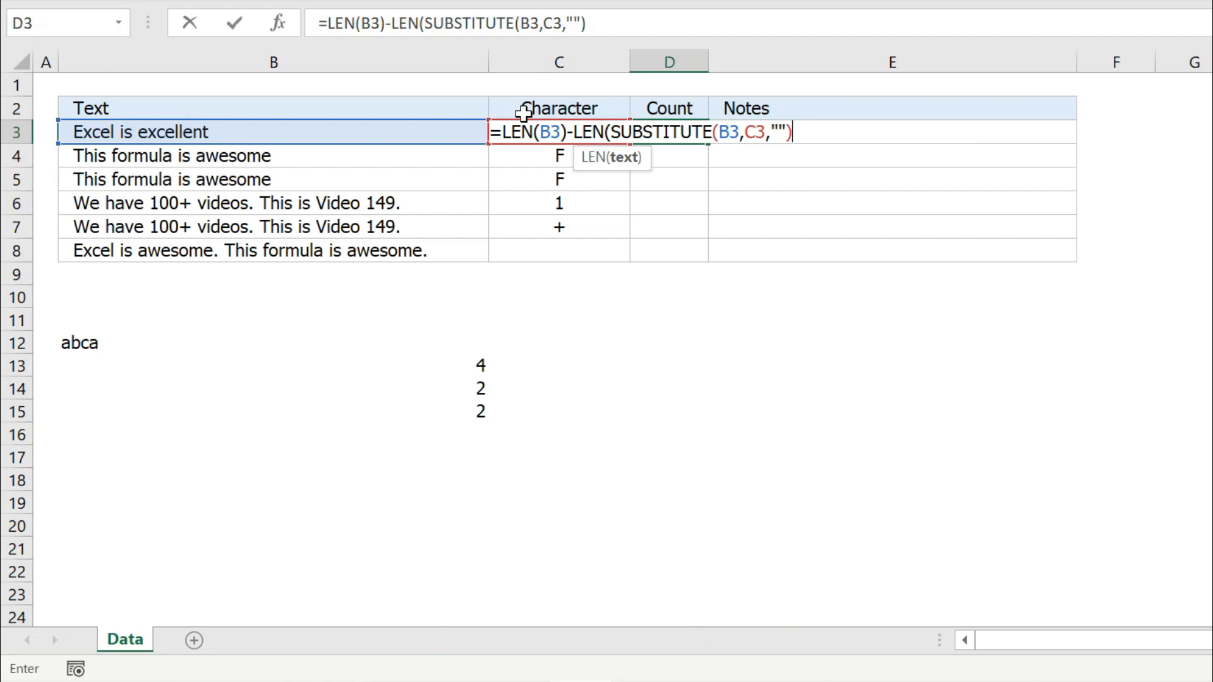
{"action": "key", "text": "Return"}
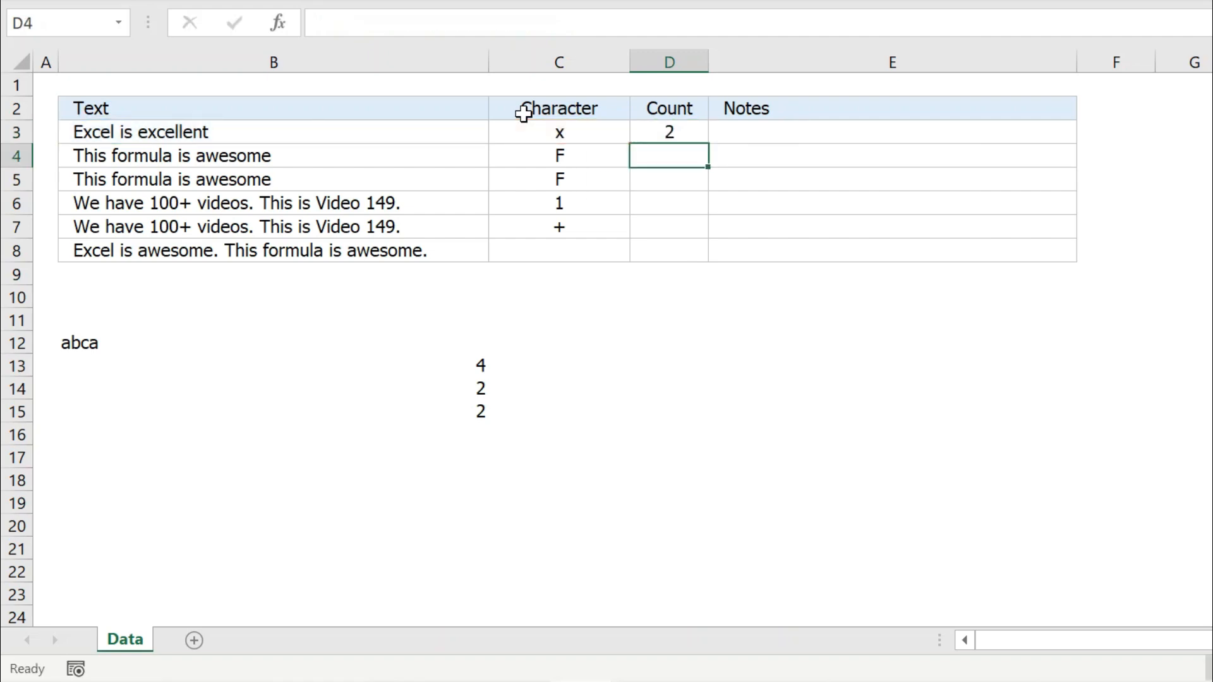
Copy the count formula from D3 down to D4 and check it against the character in C4
{"action": "left_click", "coordinate": [663, 128]}
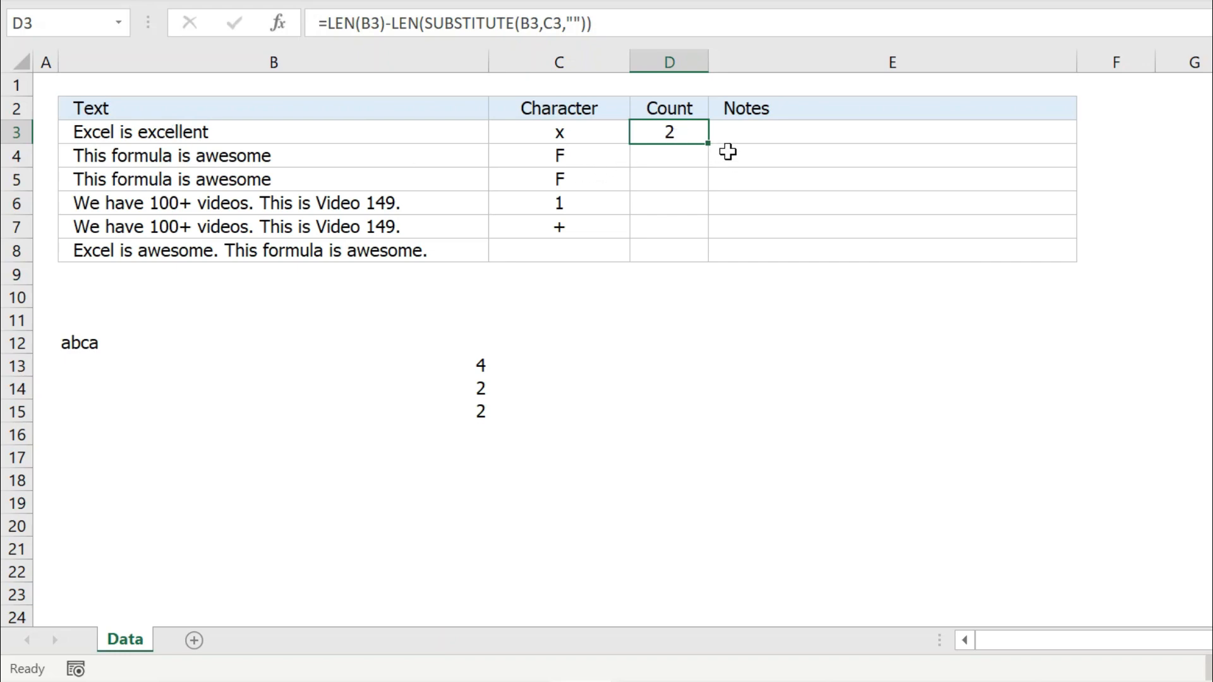
{"action": "left_click_drag", "start_coordinate": [708, 145], "coordinate": [705, 168]}
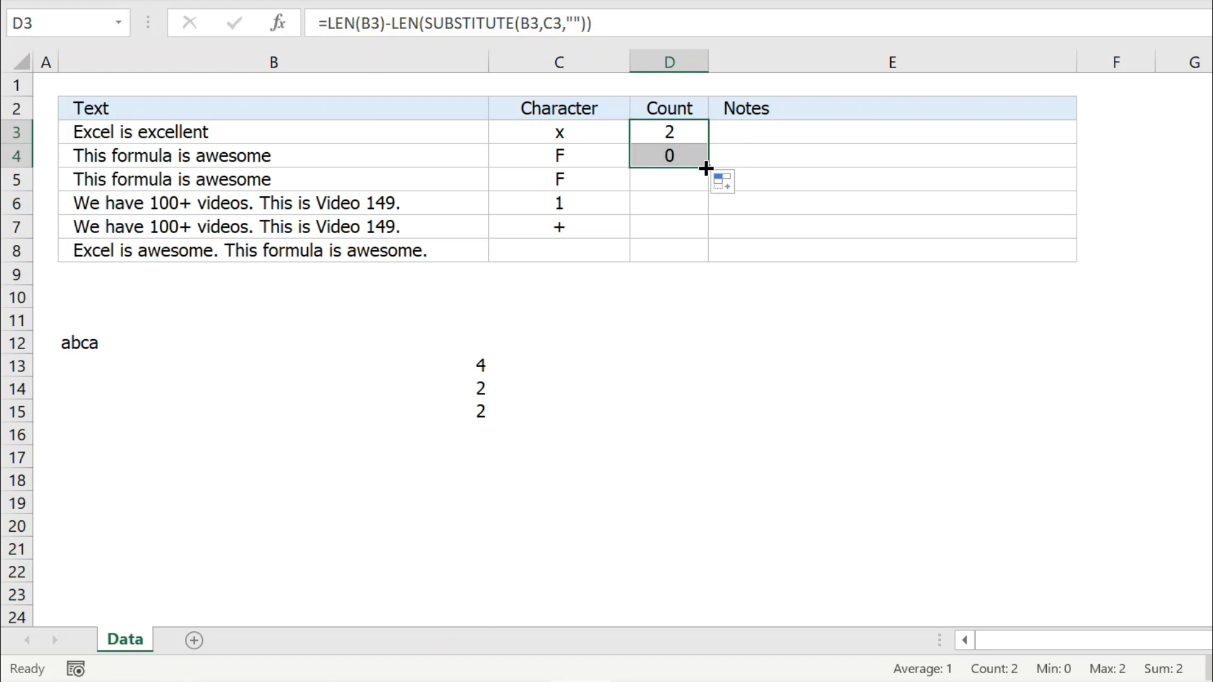
{"action": "left_click", "coordinate": [670, 155]}
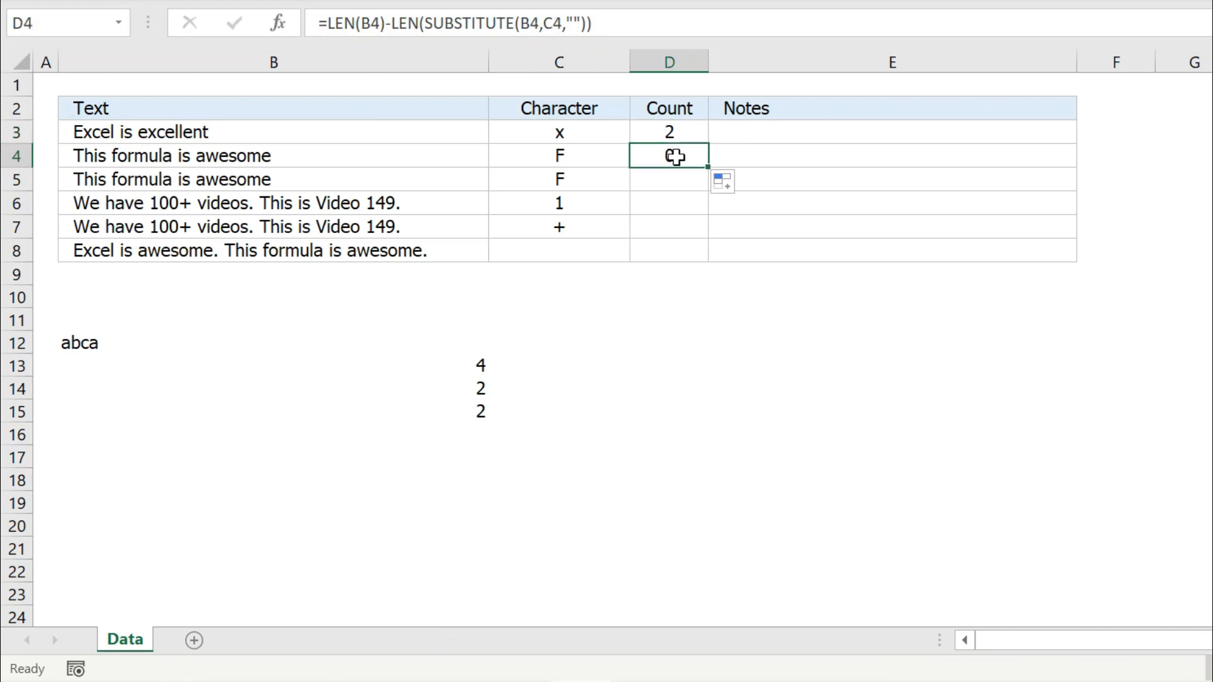
{"action": "left_click", "coordinate": [561, 157]}
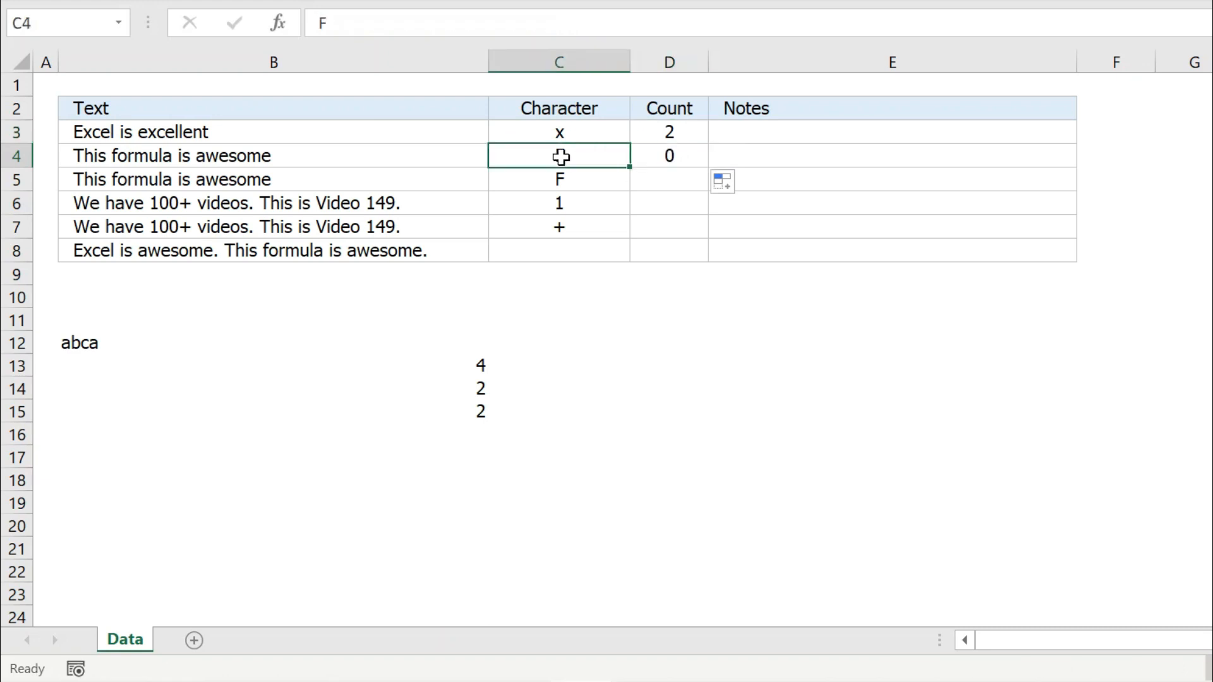
Enter the note "SUBSTITUTE is Case Sensitive" in E4
{"action": "left_click", "coordinate": [774, 158]}
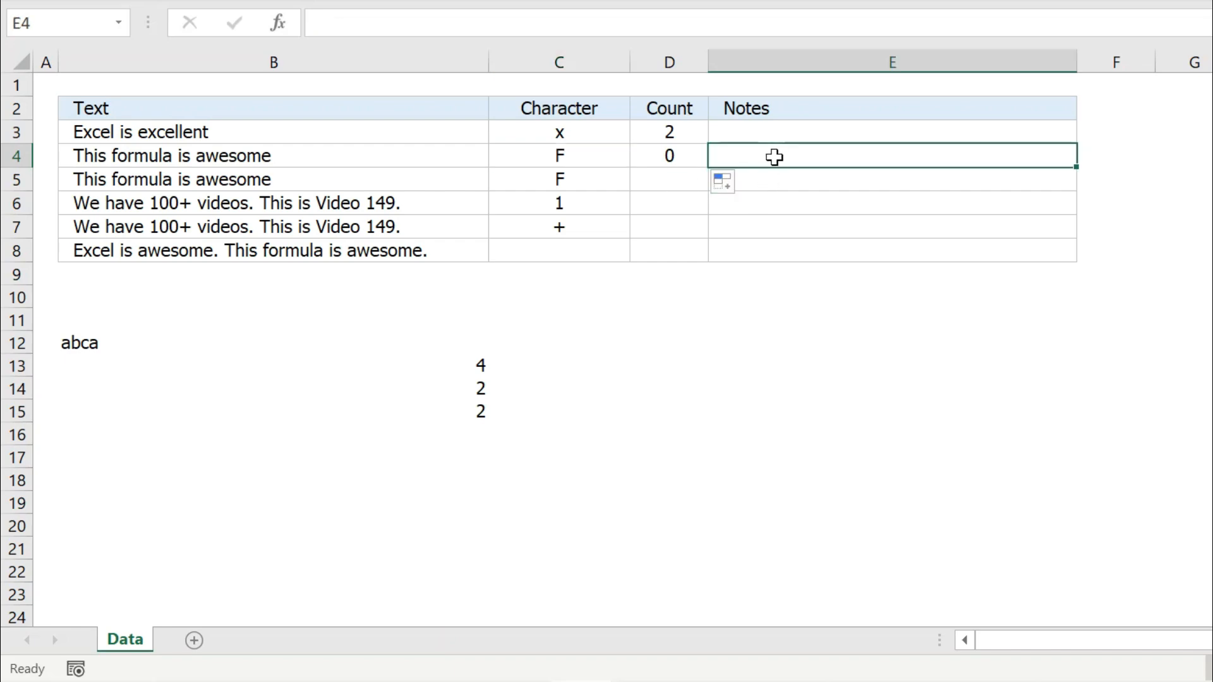
{"action": "type", "text": "SUBS"}
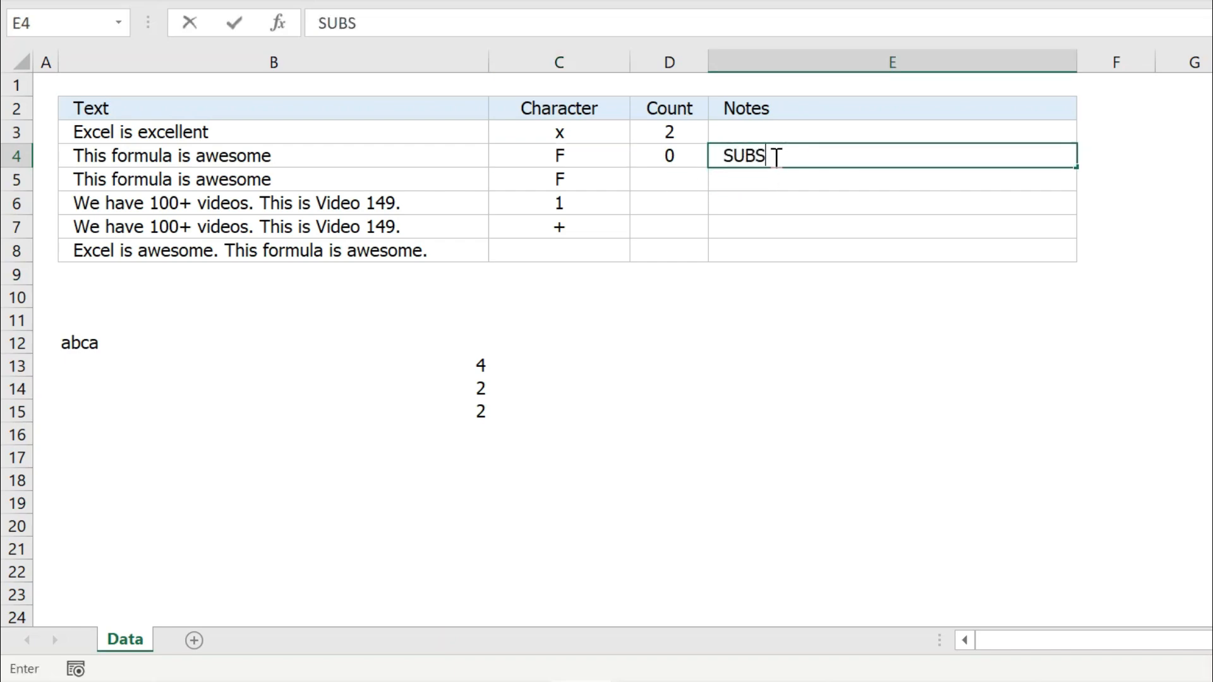
{"action": "type", "text": "TITUTE "}
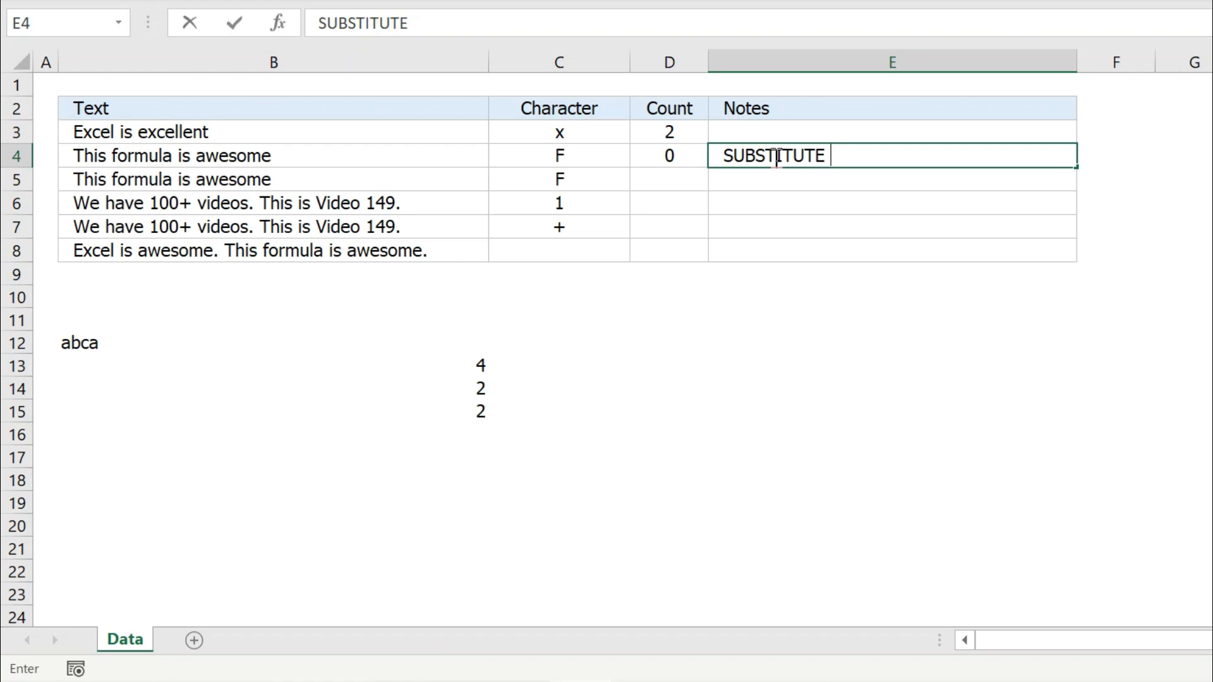
{"action": "type", "text": "is Case S"}
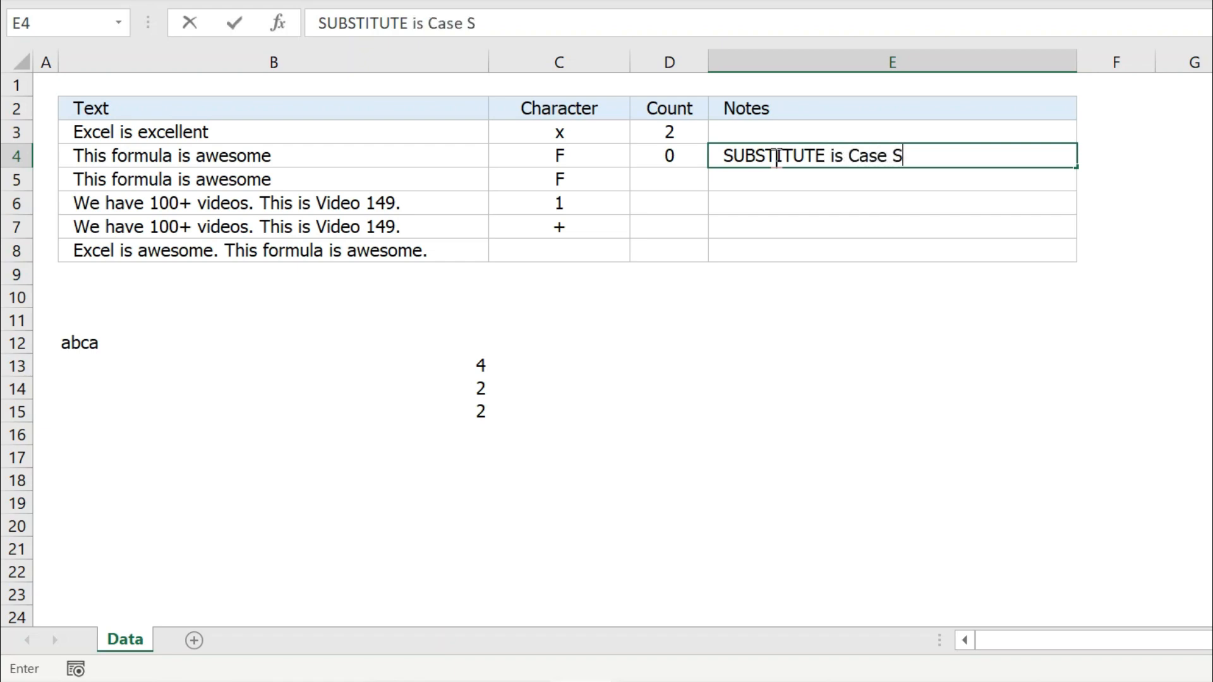
{"action": "type", "text": "ensitive"}
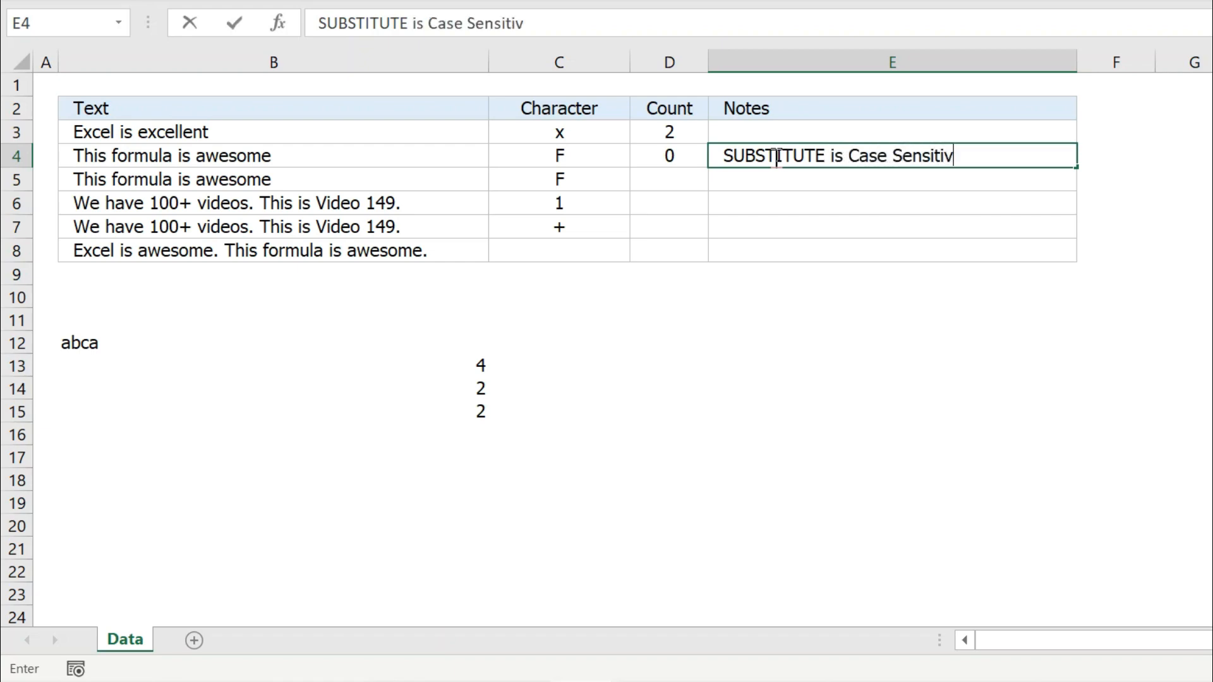
{"action": "key", "text": "Return"}
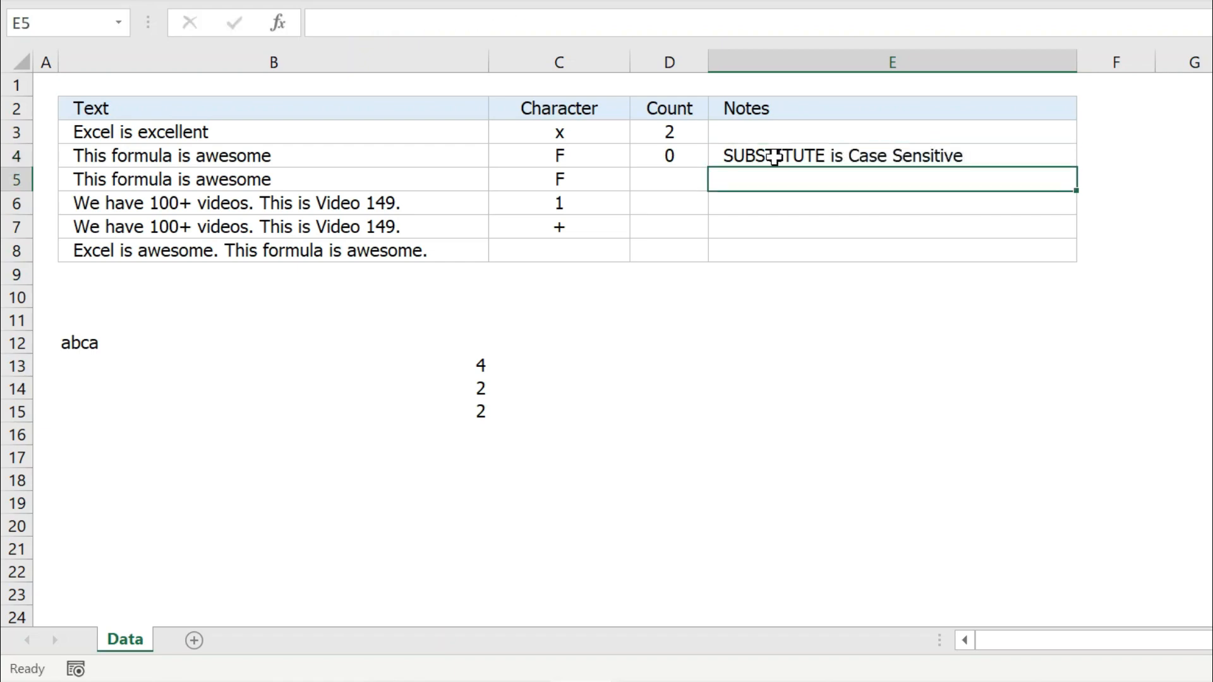
Compare the letter case in B4 and C4 and examine the SUBSTITUTE arguments in the D4 formula
{"action": "left_click", "coordinate": [586, 157]}
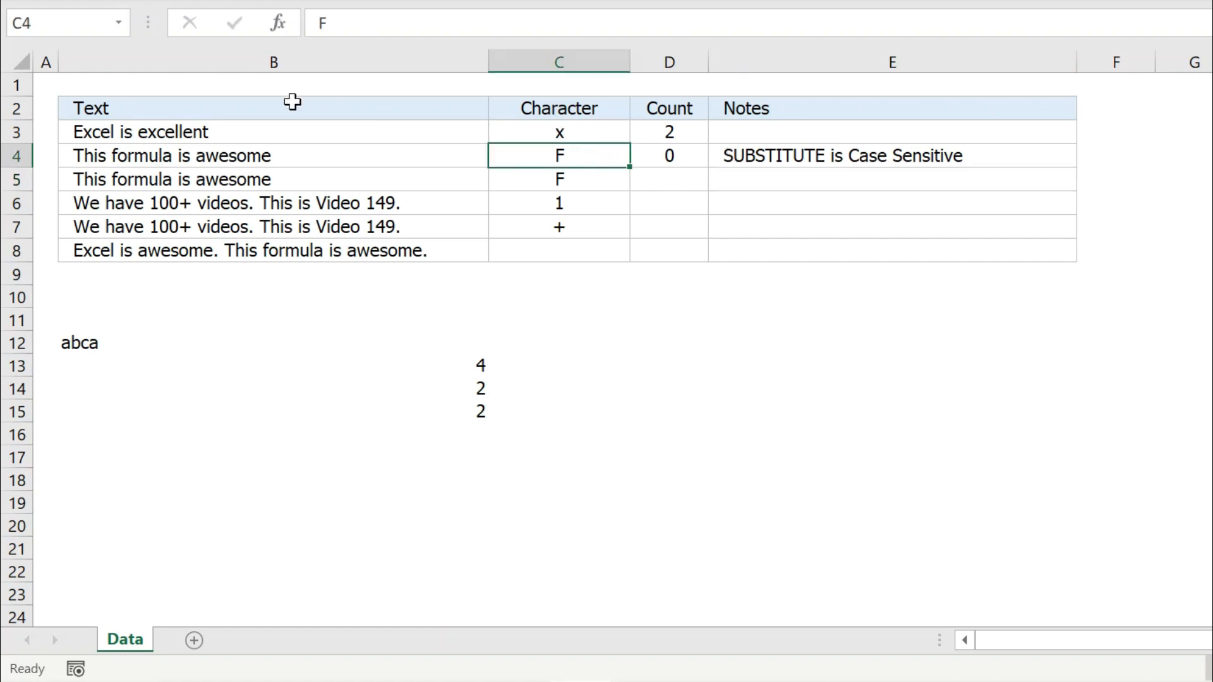
{"action": "left_click", "coordinate": [142, 161]}
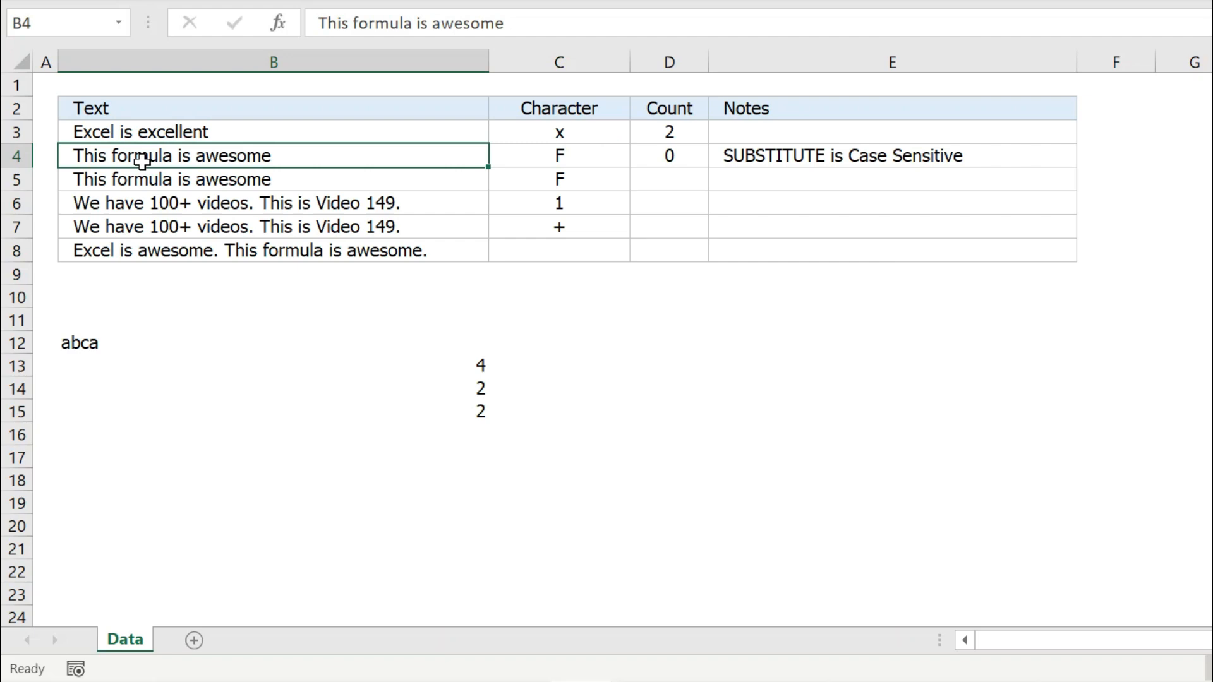
{"action": "key", "text": "Right"}
{"action": "key", "text": "Right"}
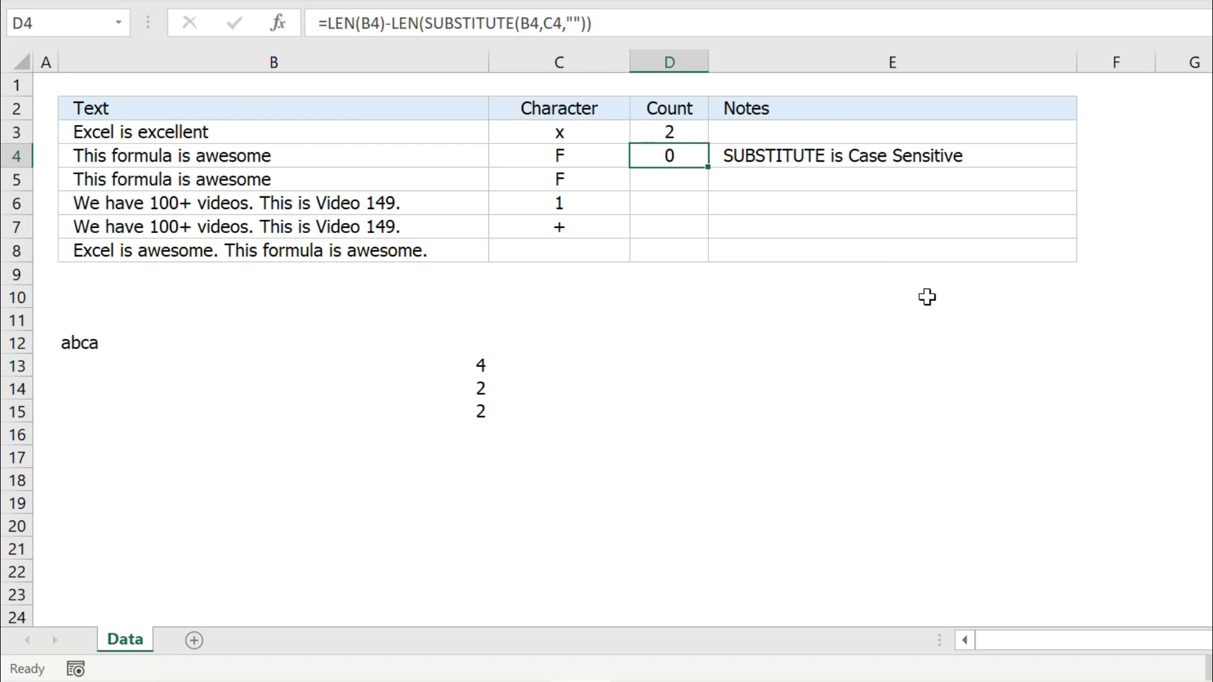
{"action": "double_click", "coordinate": [680, 157]}
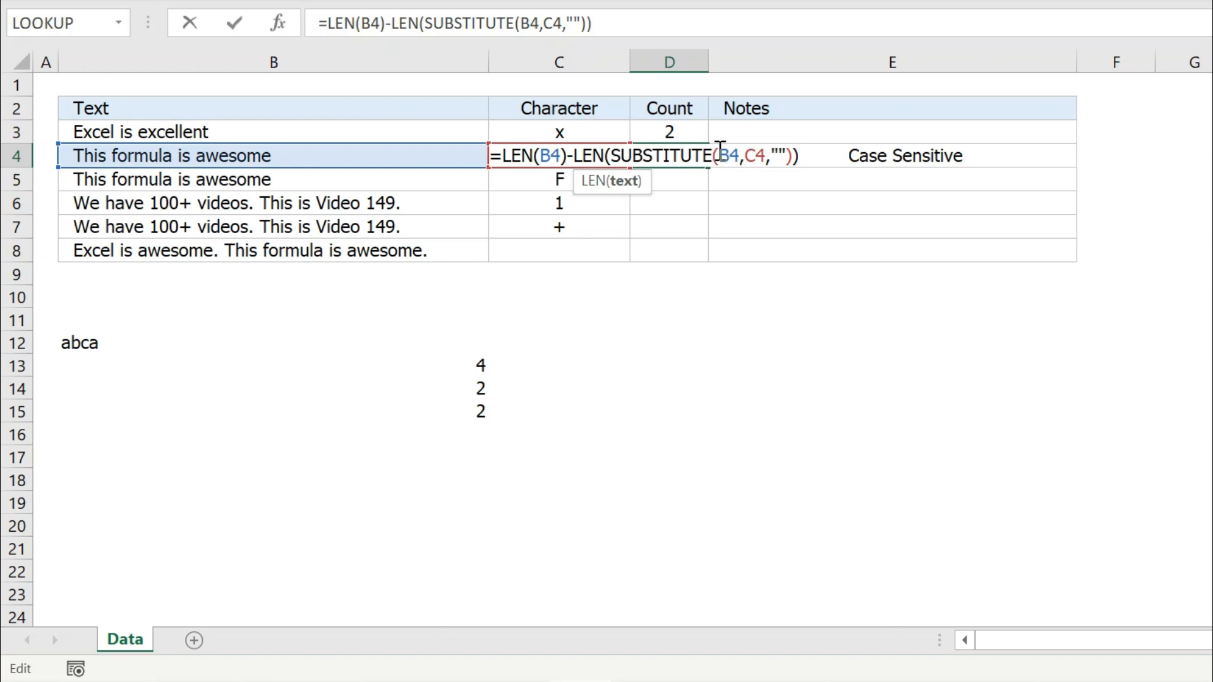
{"action": "left_click_drag", "start_coordinate": [720, 151], "coordinate": [767, 154]}
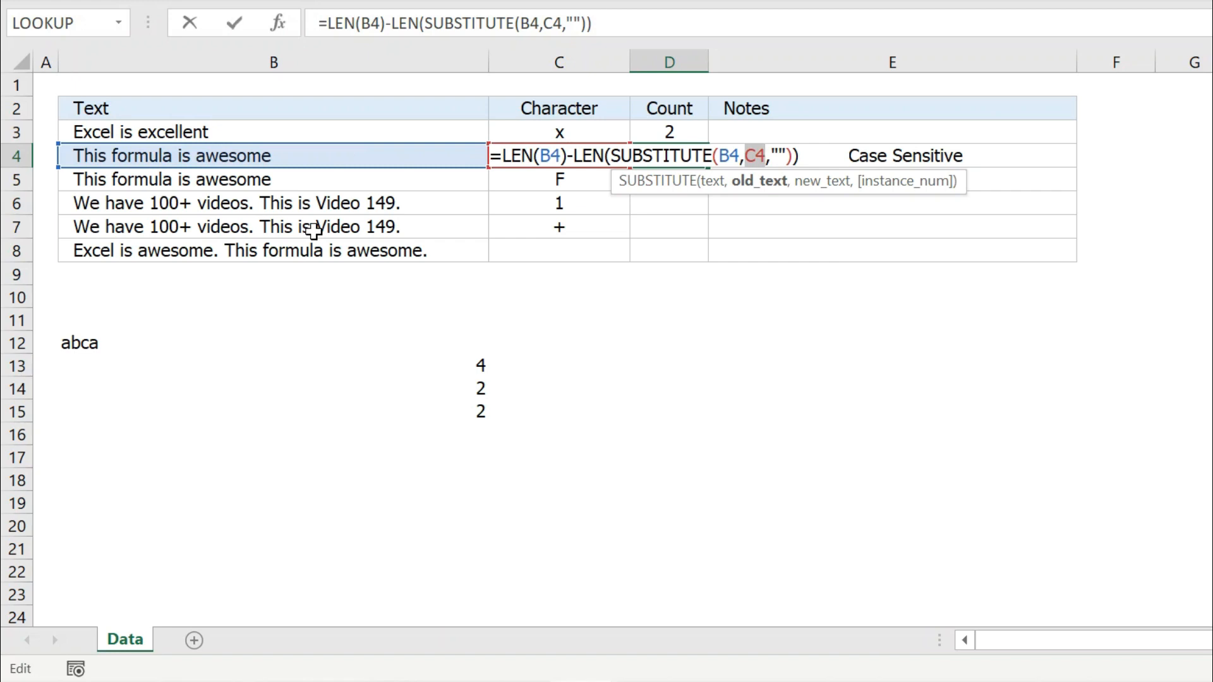
{"action": "key", "text": "ctrl+Return"}
Copy the count formula from D4 down to D5 and wrap B5 inside SUBSTITUTE in the LOWER function
{"action": "key", "text": "Down"}
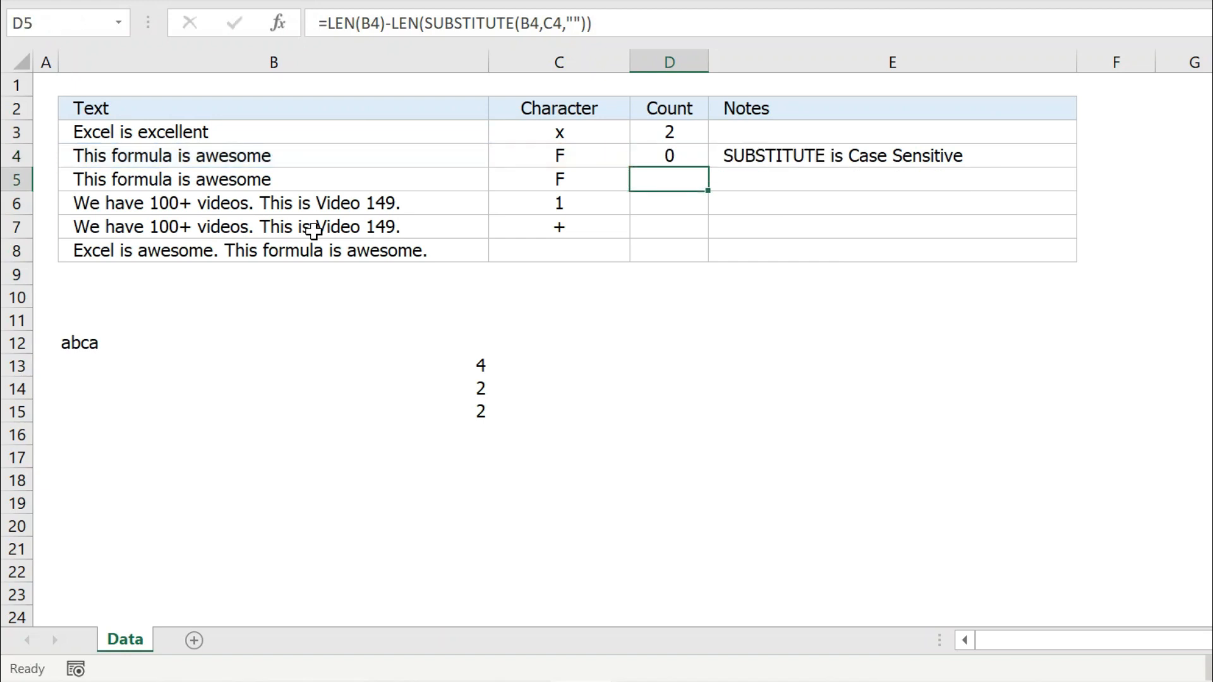
{"action": "double_click", "coordinate": [688, 181]}
{"action": "left_click", "coordinate": [713, 181]}
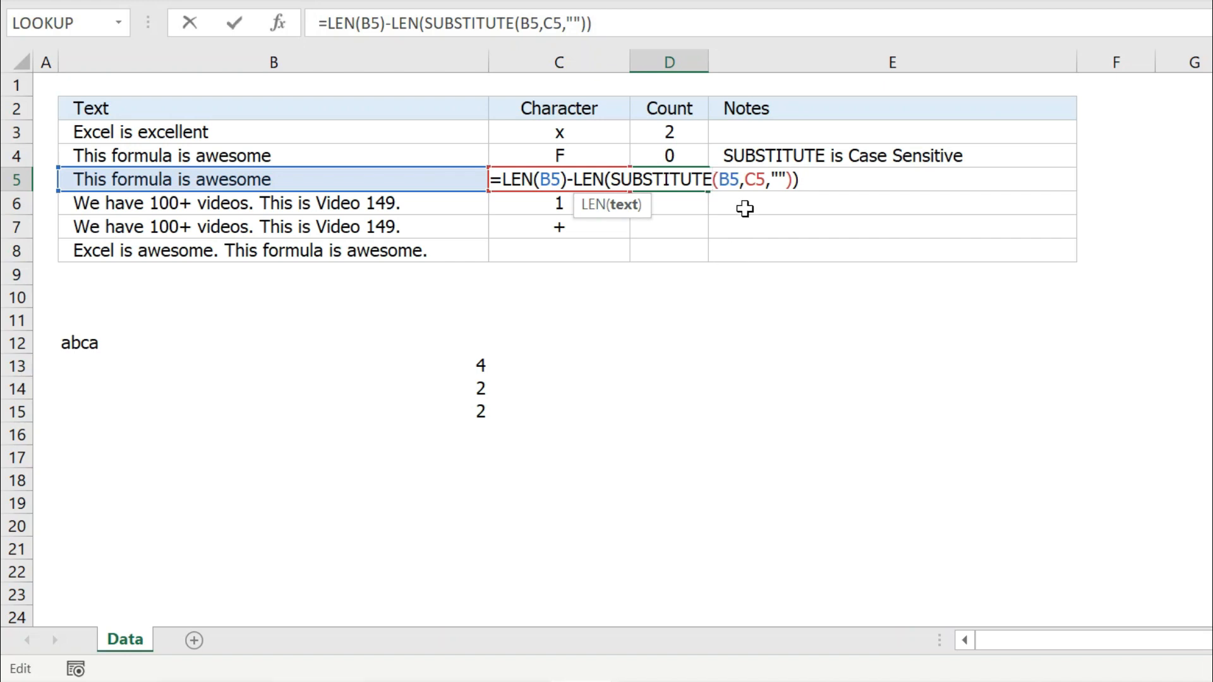
{"action": "left_click", "coordinate": [718, 182]}
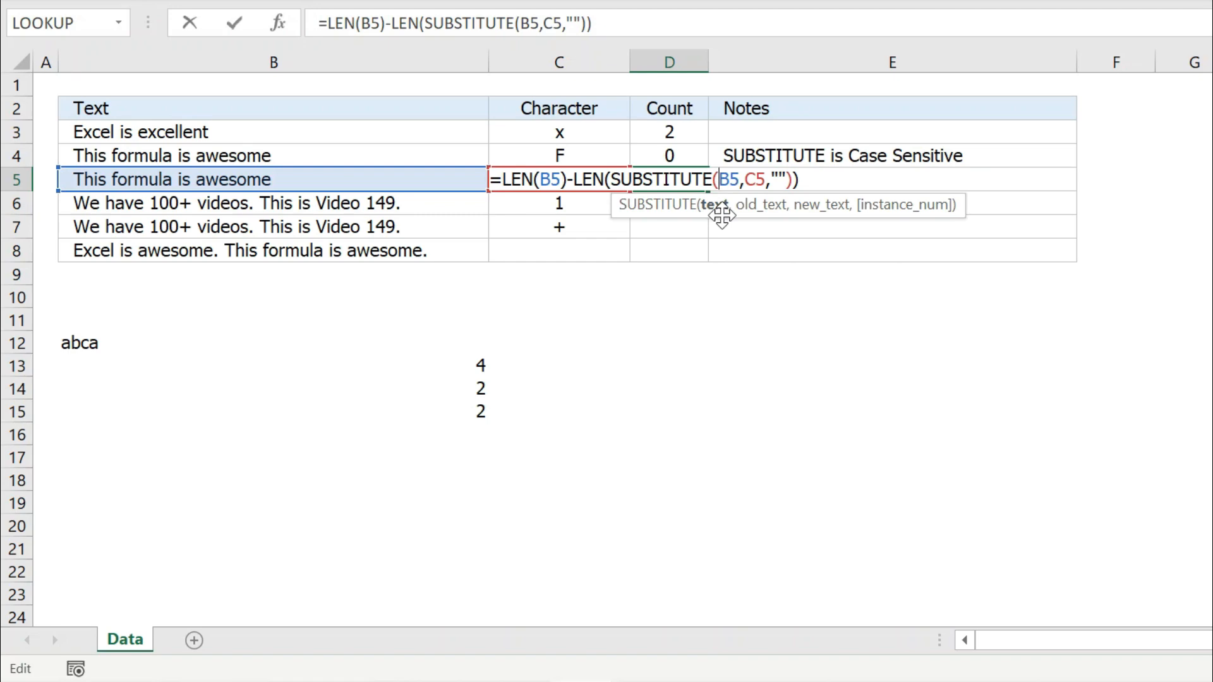
{"action": "type", "text": "lowe"}
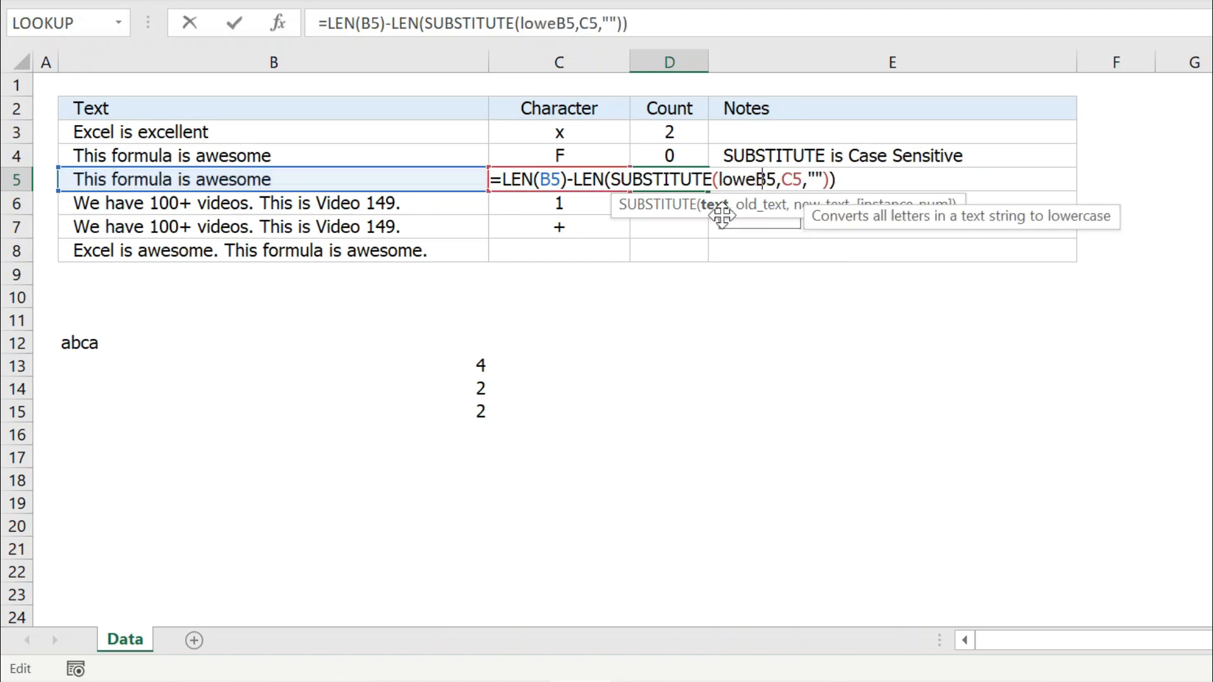
{"action": "key", "text": "Tab"}
{"action": "key", "text": "Right"}
{"action": "key", "text": "Right"}
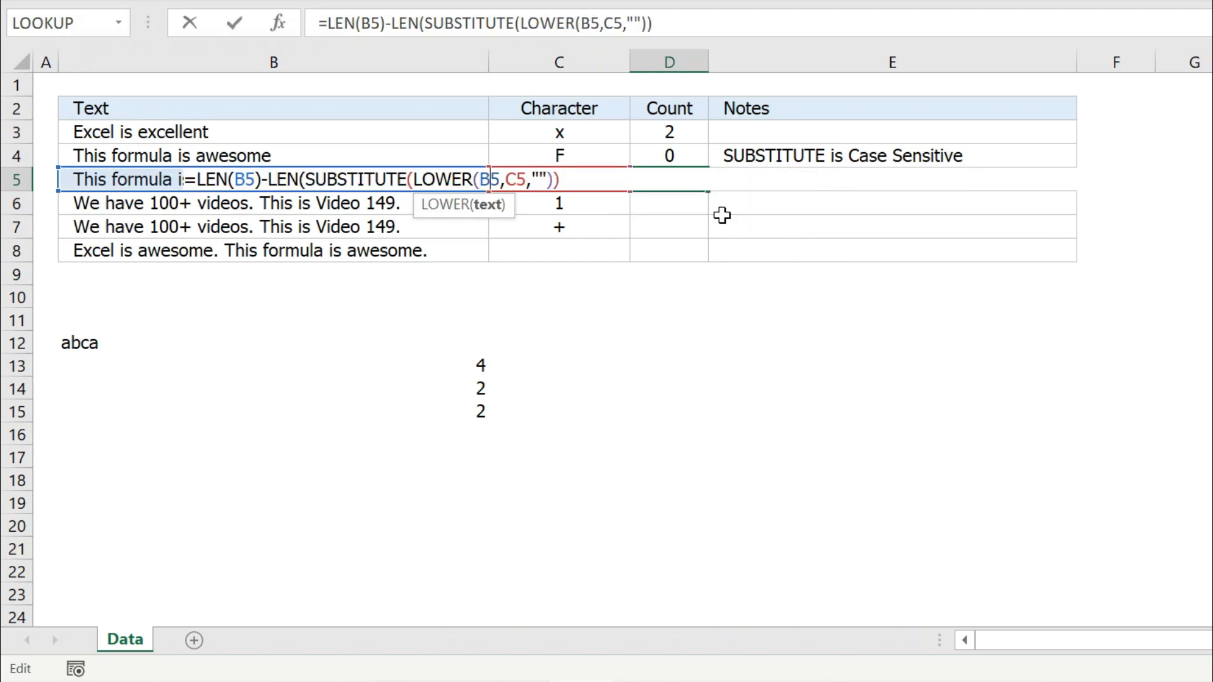
{"action": "type", "text": ")"}
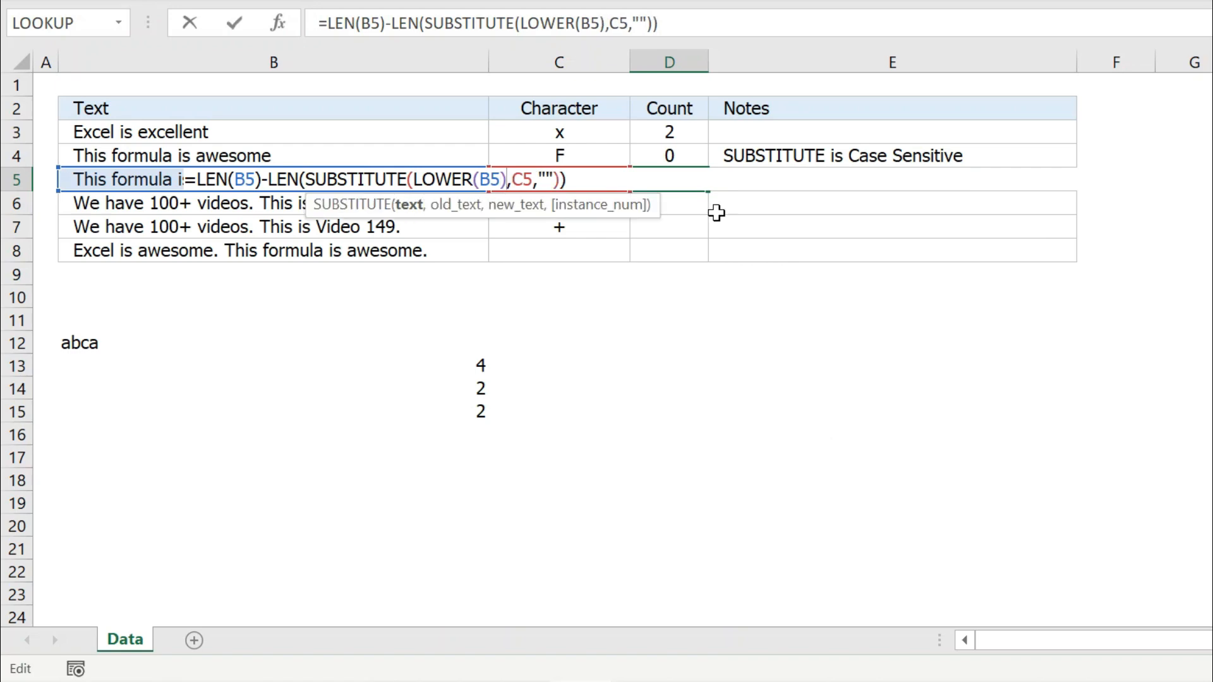
Wrap C5 in LOWER too, so D5 reads =LEN(B5)-LEN(SUBSTITUTE(LOWER(B5),LOWER(C5),""))
{"action": "type", "text": "lower"}
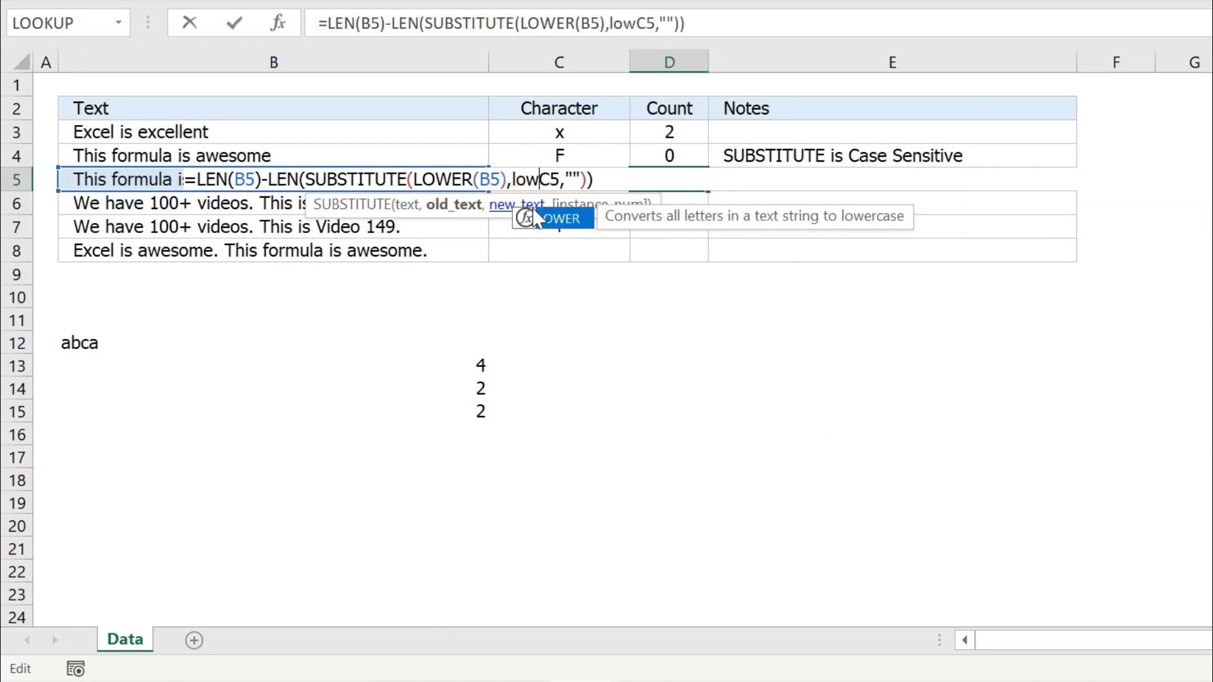
{"action": "key", "text": "Tab"}
{"action": "key", "text": "Right"}
{"action": "key", "text": "Right"}
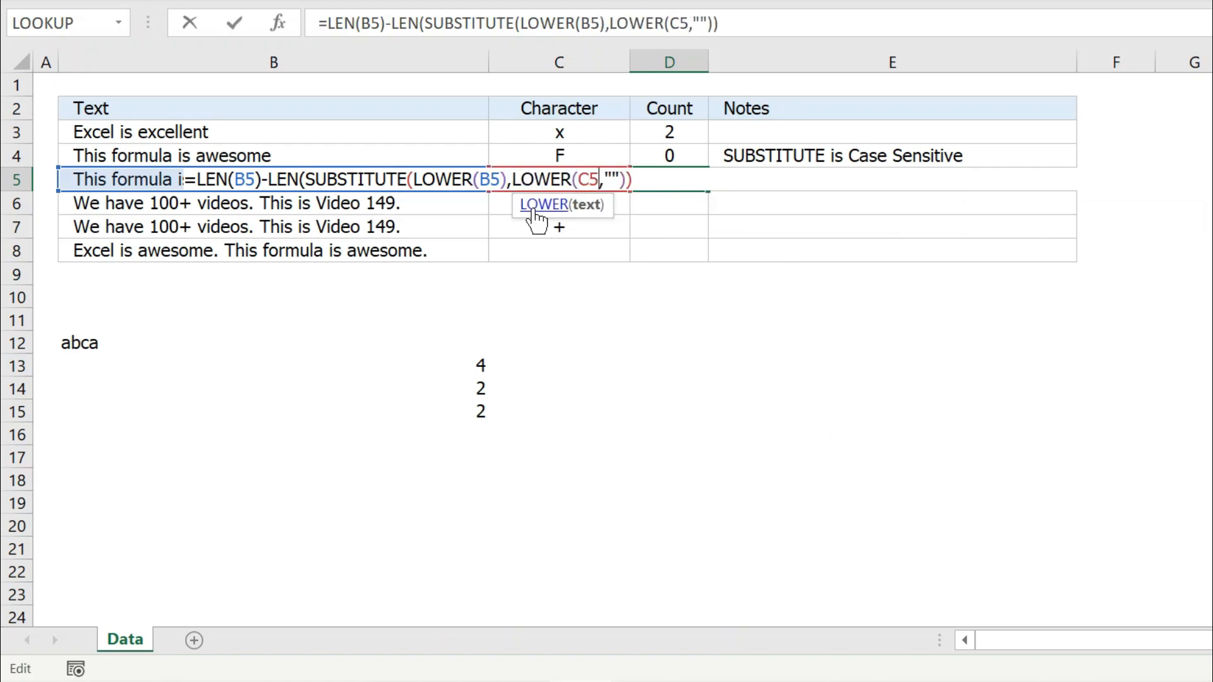
{"action": "type", "text": ")"}
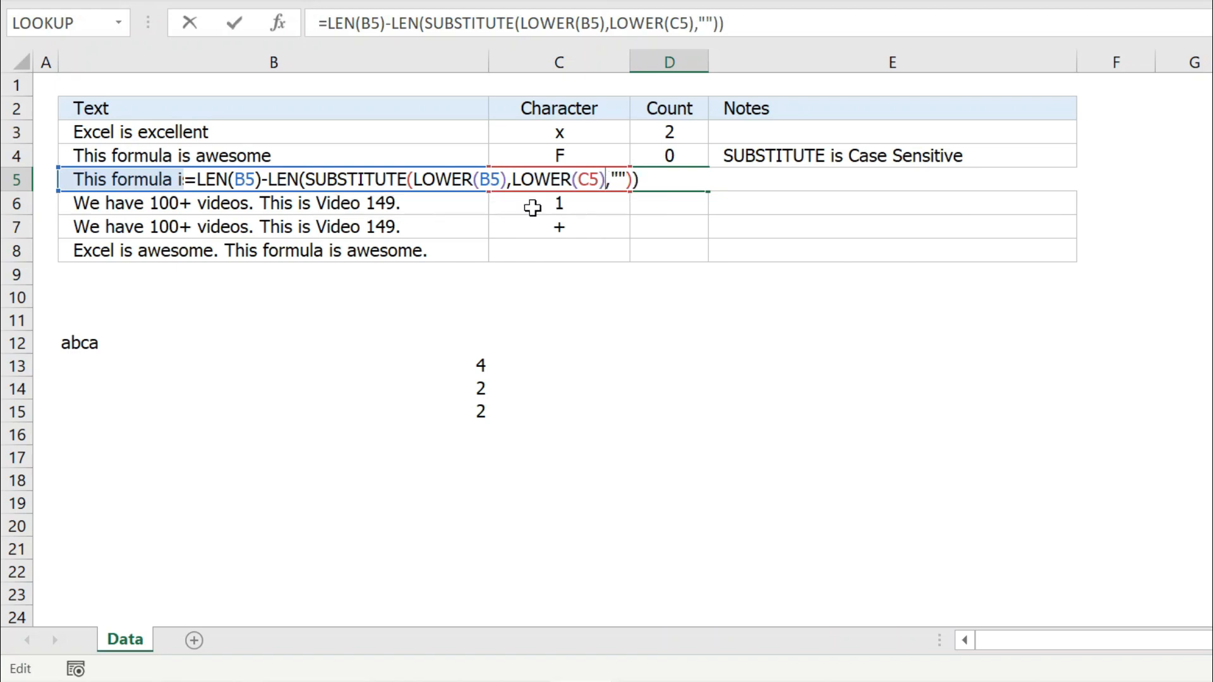
{"action": "key", "text": "Return"}
{"action": "key", "text": "Up"}
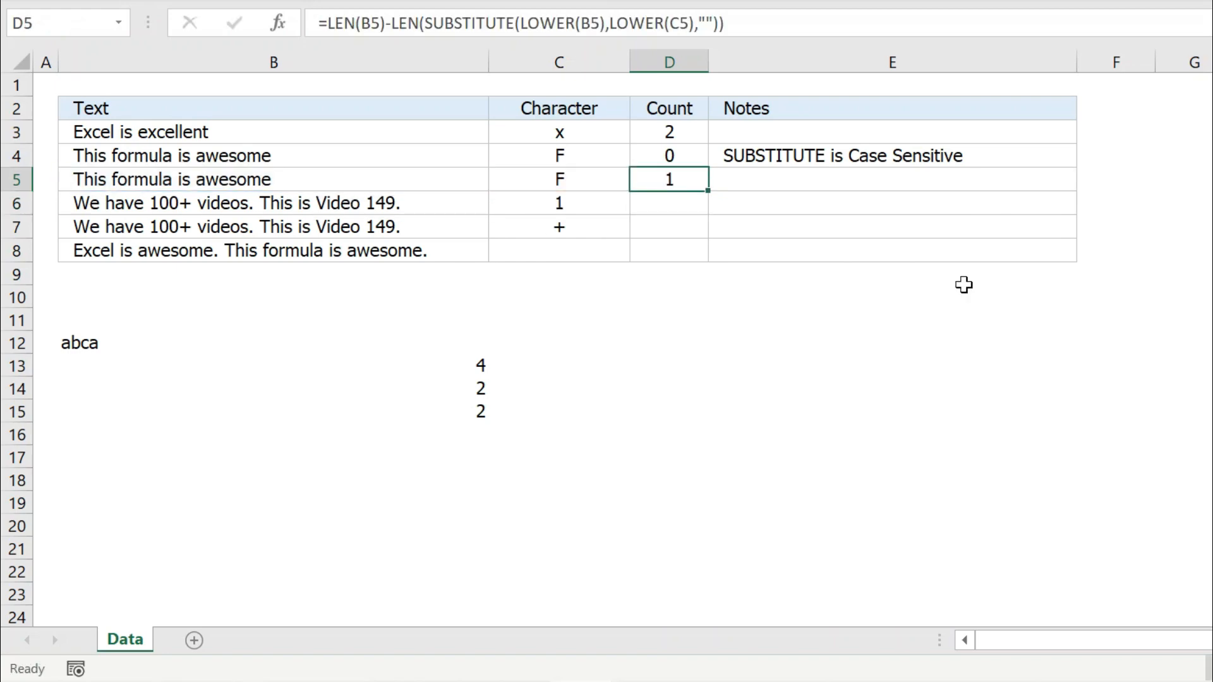
Test the D5 formula with a lowercase "f" in C5 and undo that entry
{"action": "left_click", "coordinate": [572, 179]}
{"action": "type", "text": "f"}
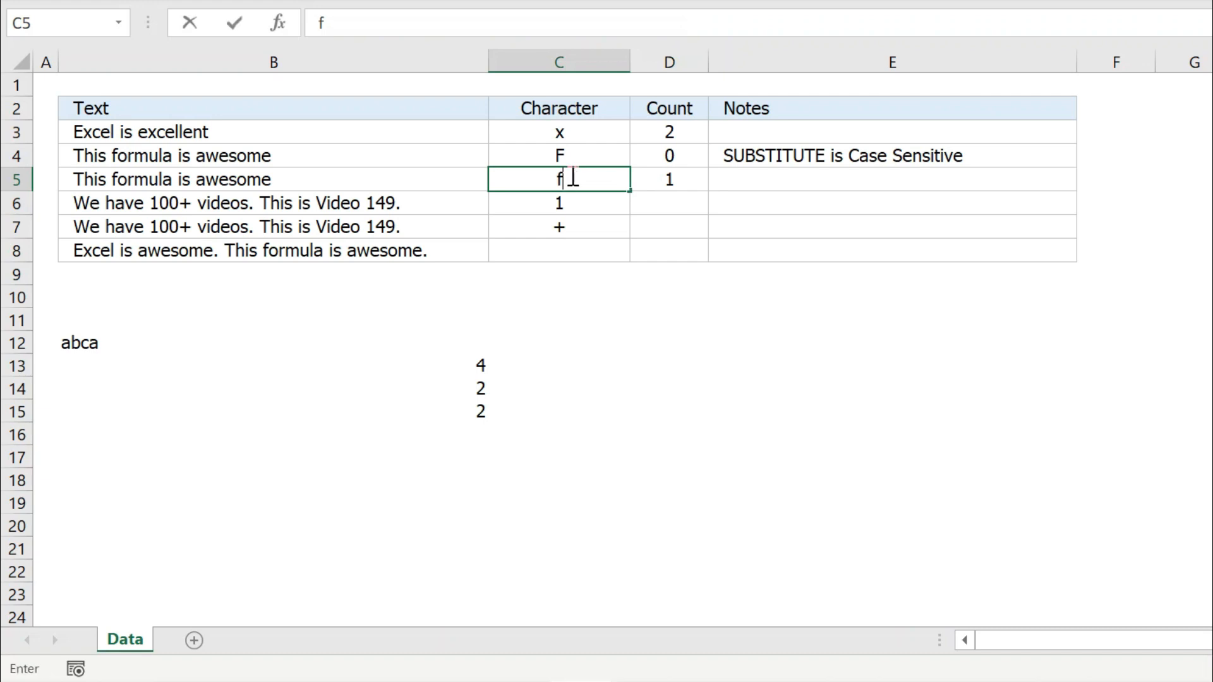
{"action": "key", "text": "Return"}
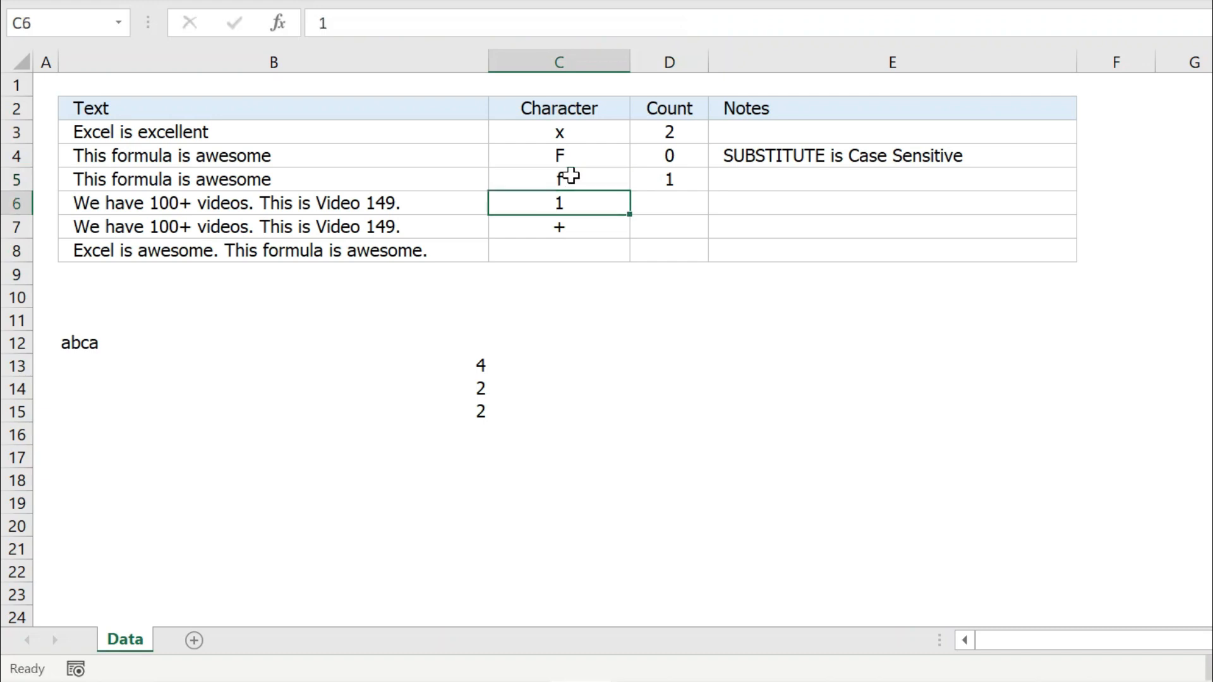
{"action": "key", "text": "ctrl+z"}
Enter the note "This is a Case Insensitive Formula" in E5
{"action": "left_click", "coordinate": [750, 186]}
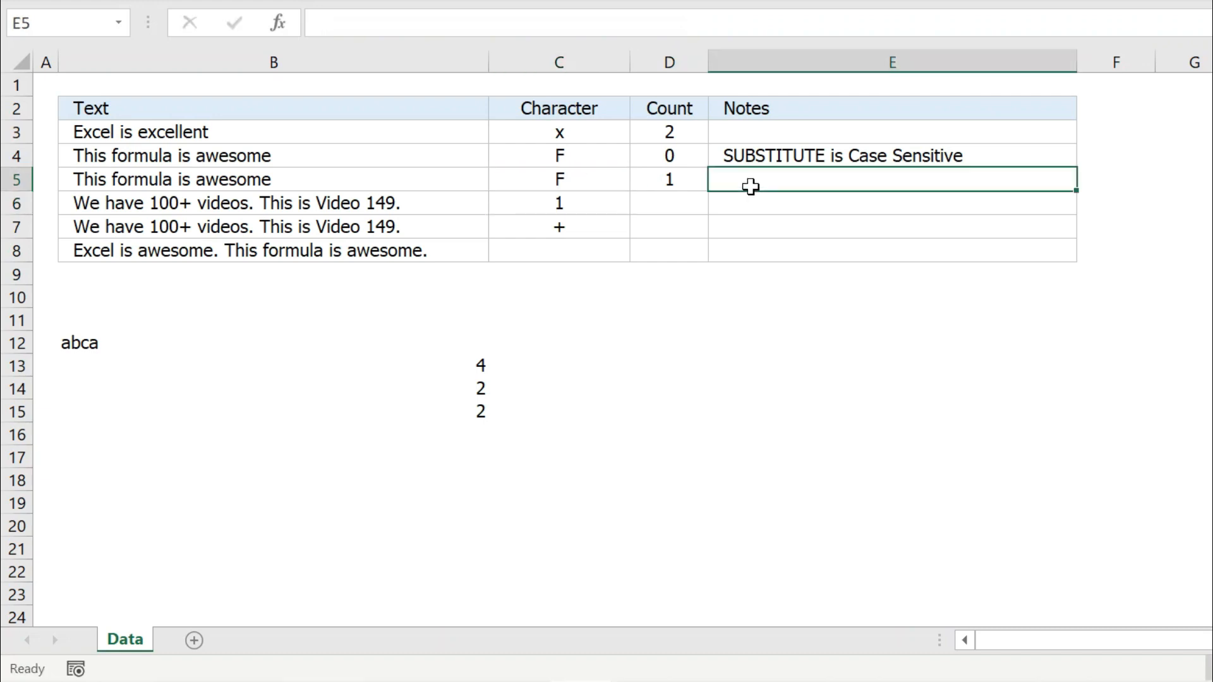
{"action": "type", "text": "This is a Ca"}
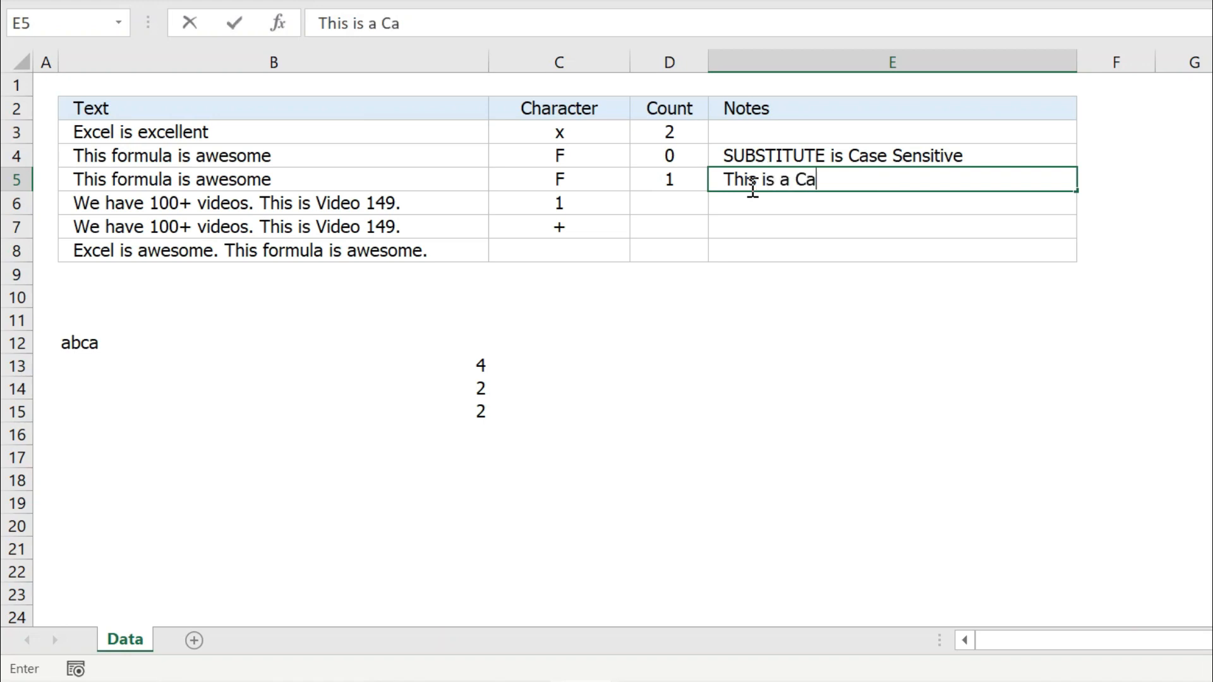
{"action": "type", "text": "se Insen"}
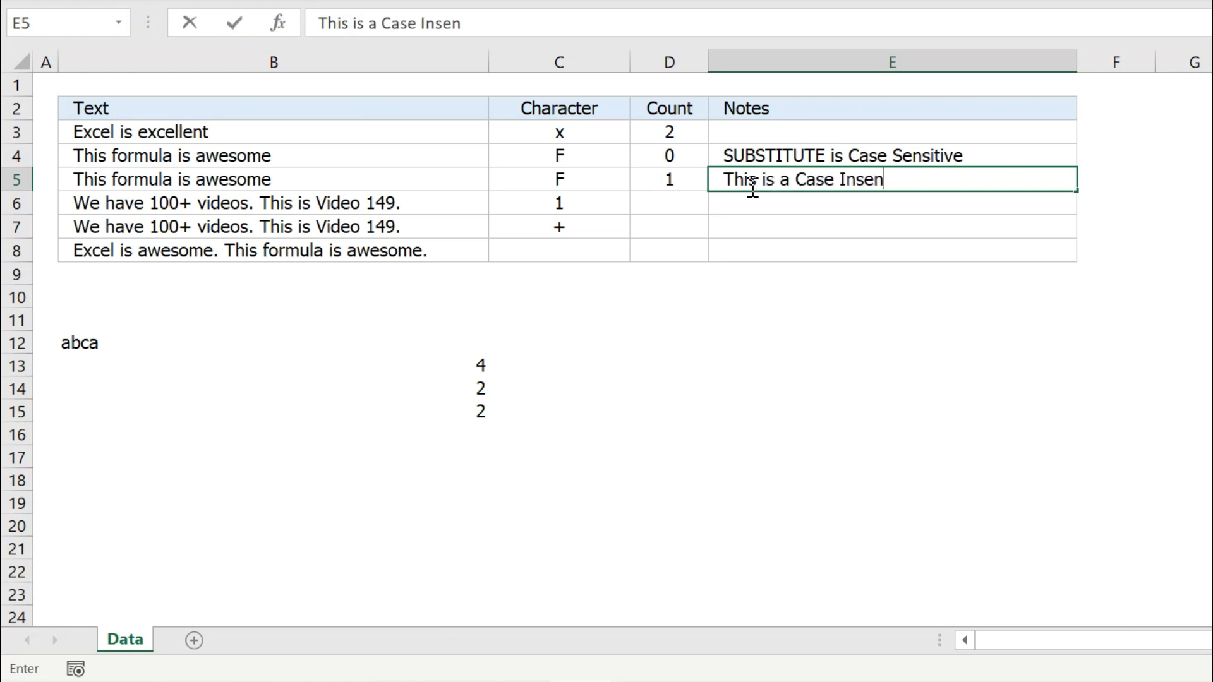
{"action": "type", "text": "sitive For"}
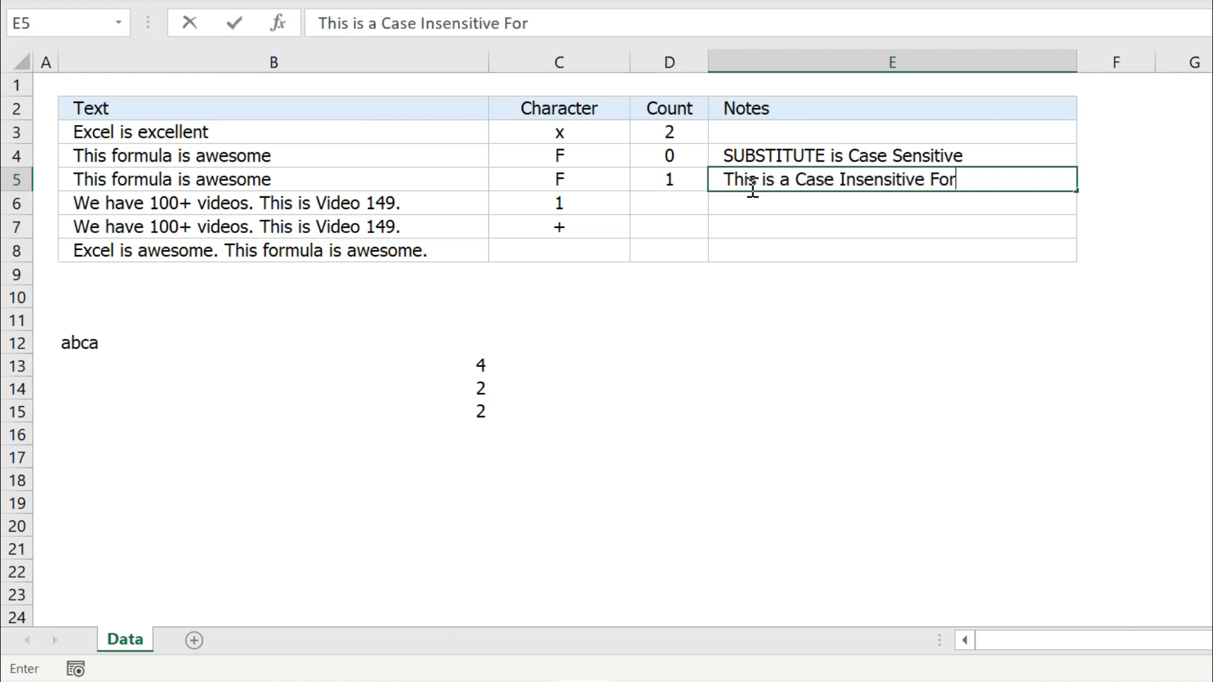
{"action": "type", "text": "mula"}
{"action": "key", "text": "Return"}
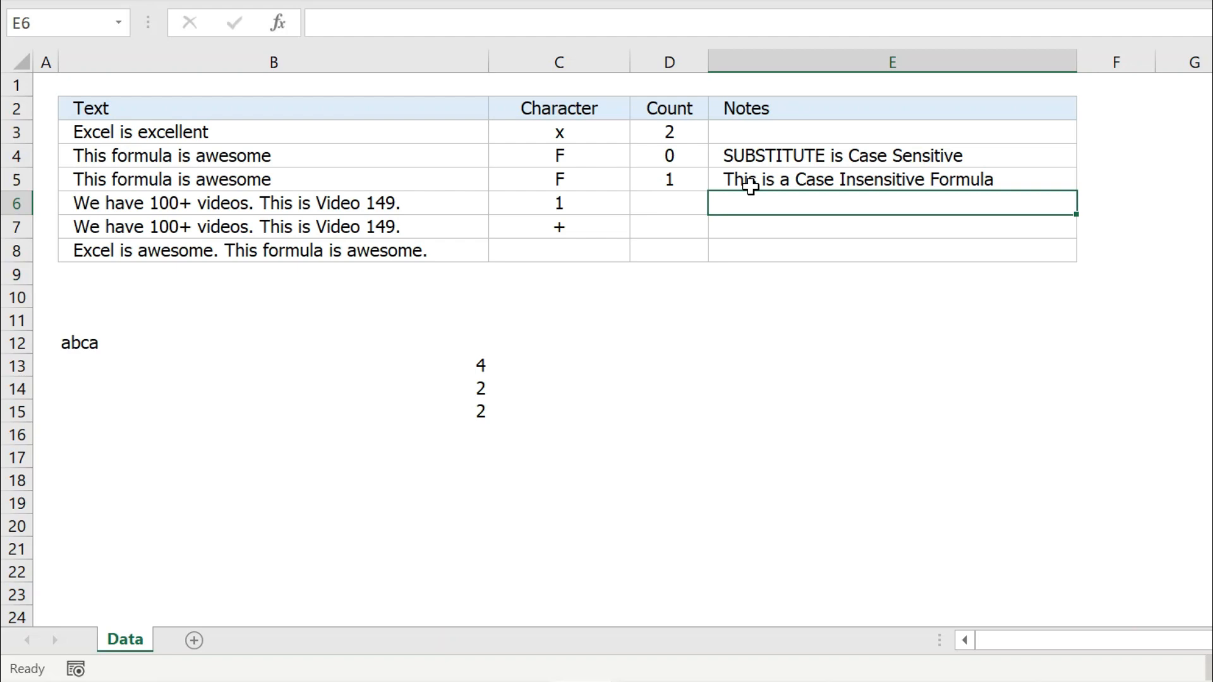
Copy the case-insensitive formula from D5 to D6 and check it against the character in C6 and the text in B6
{"action": "left_click", "coordinate": [657, 180]}
{"action": "key", "text": "ctrl+c"}
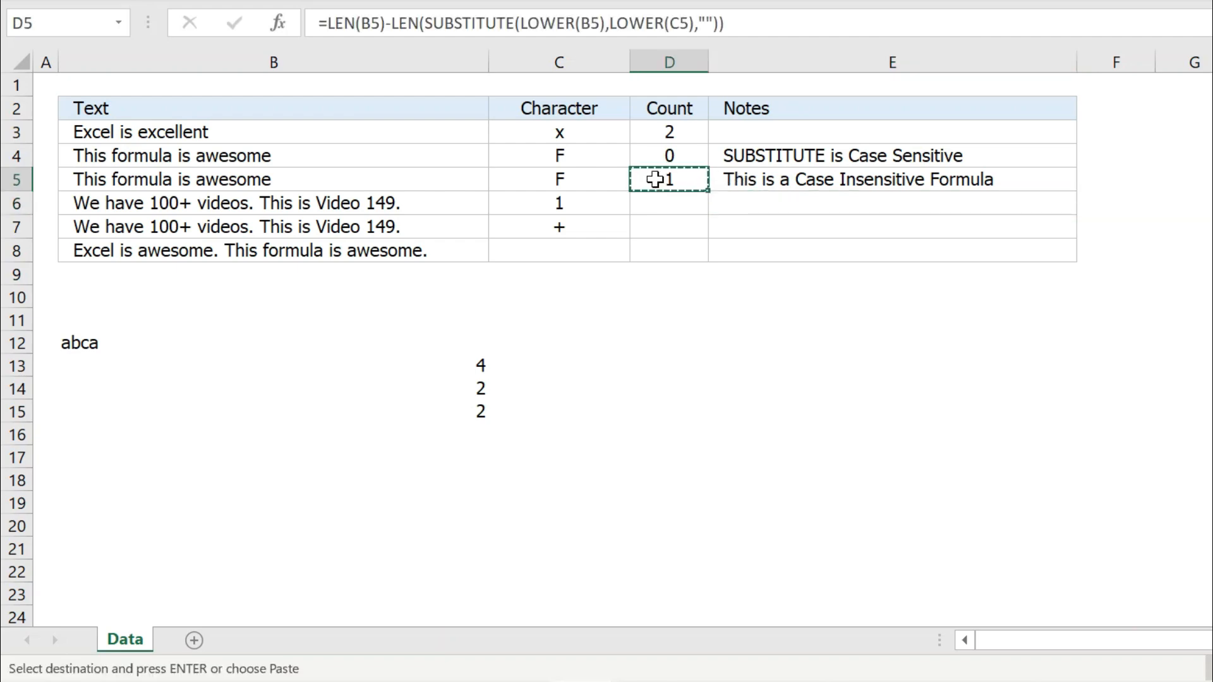
{"action": "key", "text": "Down"}
{"action": "key", "text": "ctrl+v"}
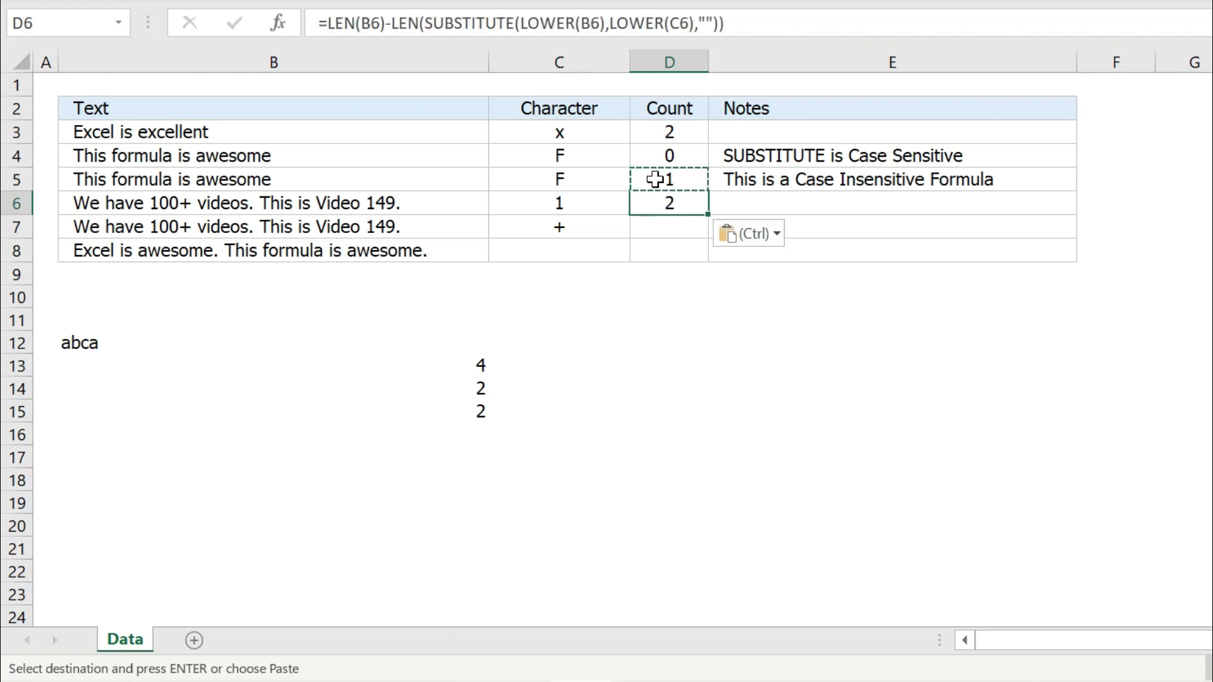
{"action": "left_click", "coordinate": [554, 203]}
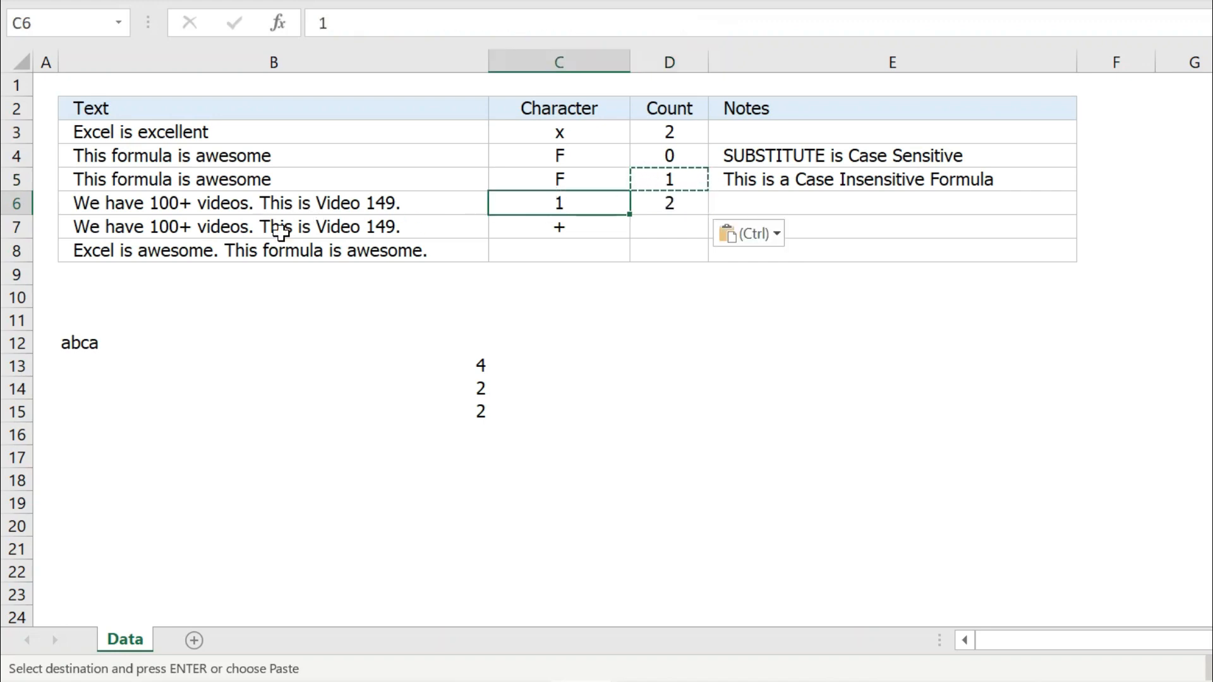
{"action": "left_click", "coordinate": [154, 202]}
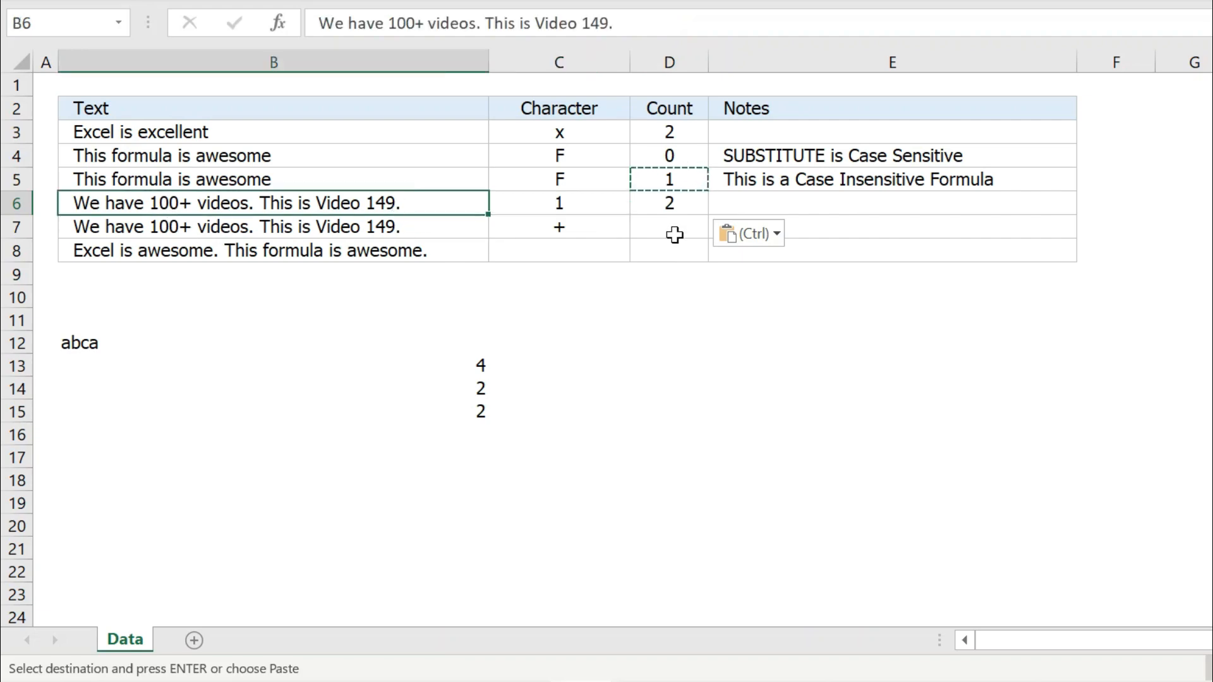
Enter the note "This will work for Numbers" in E6
{"action": "left_click", "coordinate": [751, 201]}
{"action": "key", "text": "Escape"}
{"action": "type", "text": "This"}
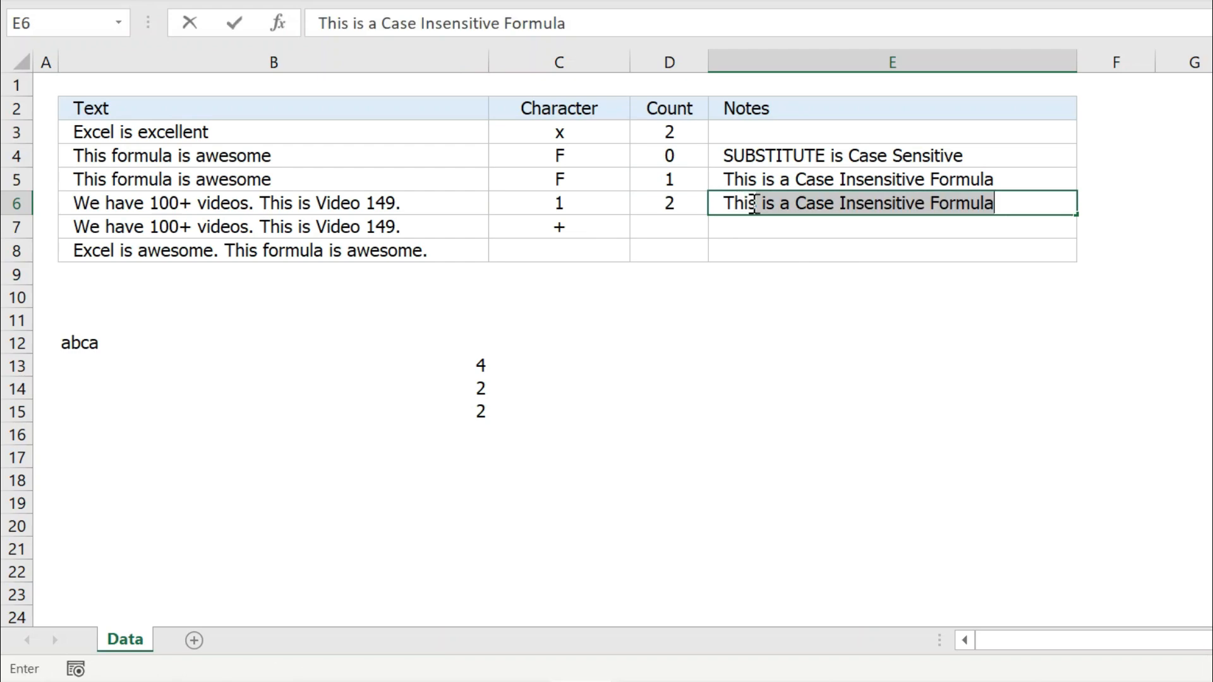
{"action": "type", "text": " will work"}
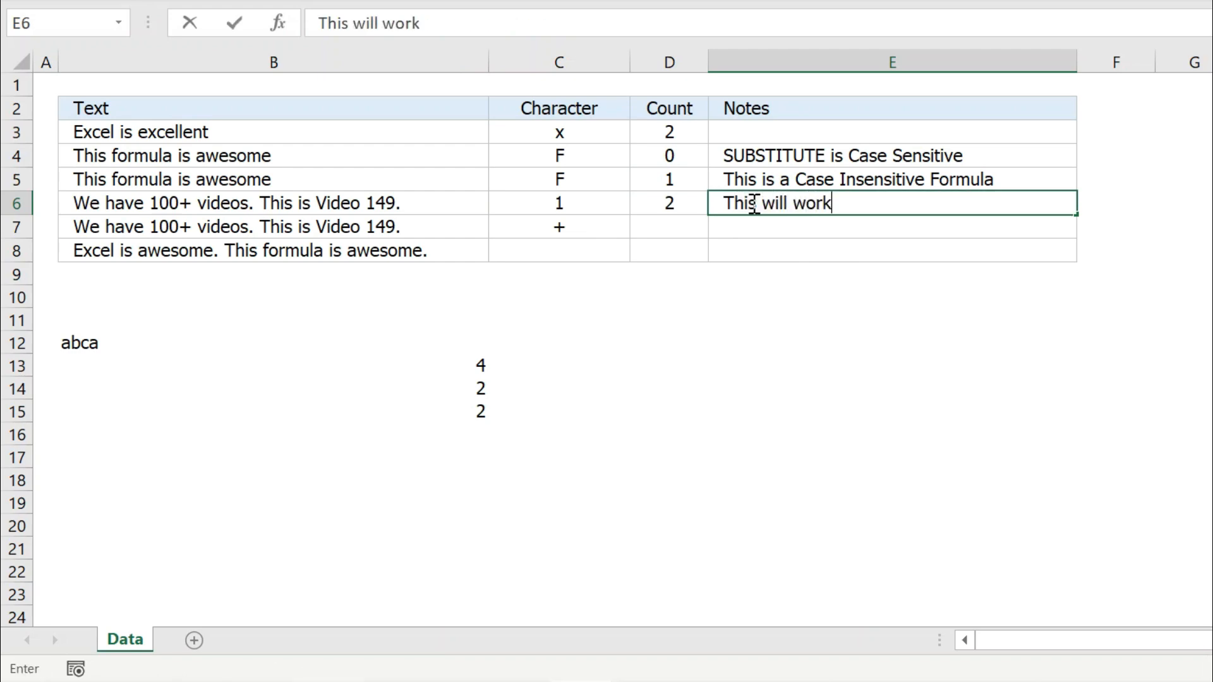
{"action": "type", "text": " for Numbers"}
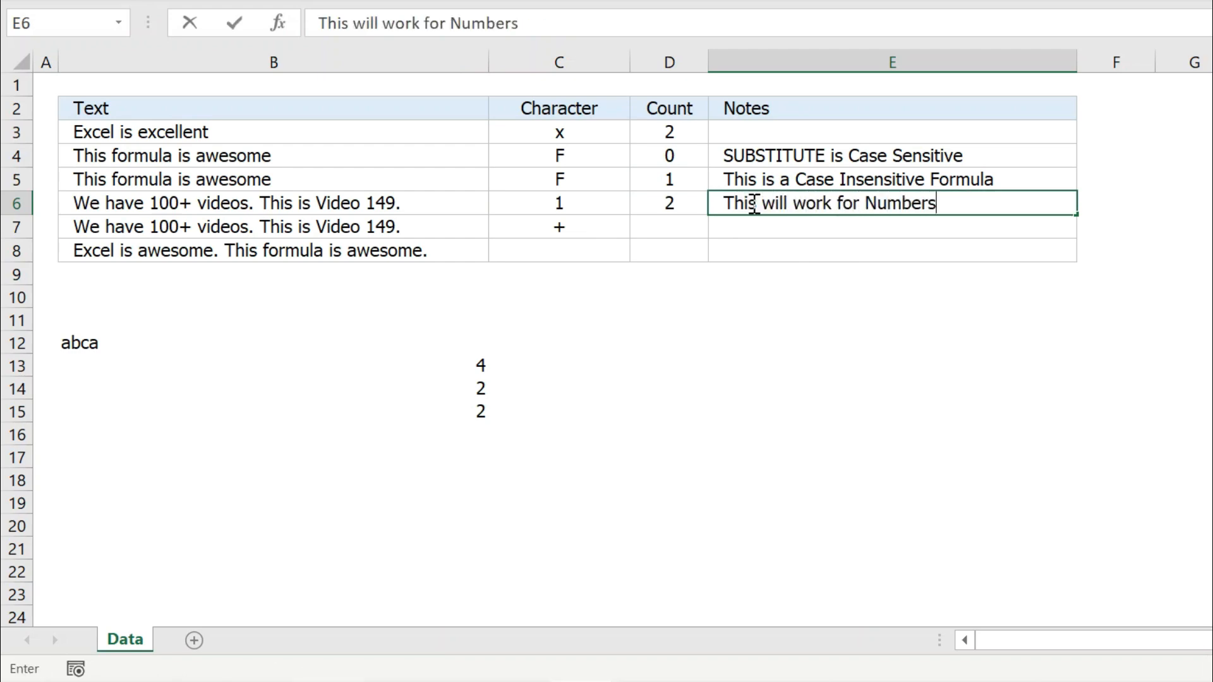
{"action": "key", "text": "Return"}
Check the character in C7 and the text in B7, and fill the count formula from D6 down to D7
{"action": "key", "text": "Left"}
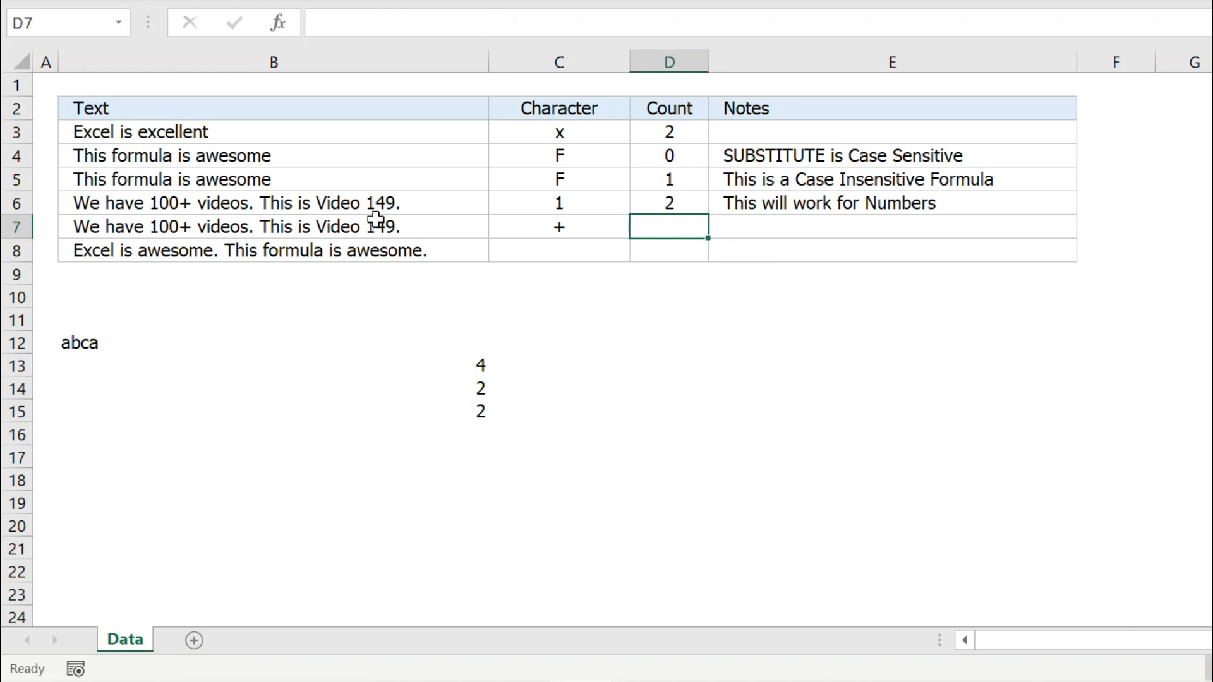
{"action": "left_click", "coordinate": [563, 228]}
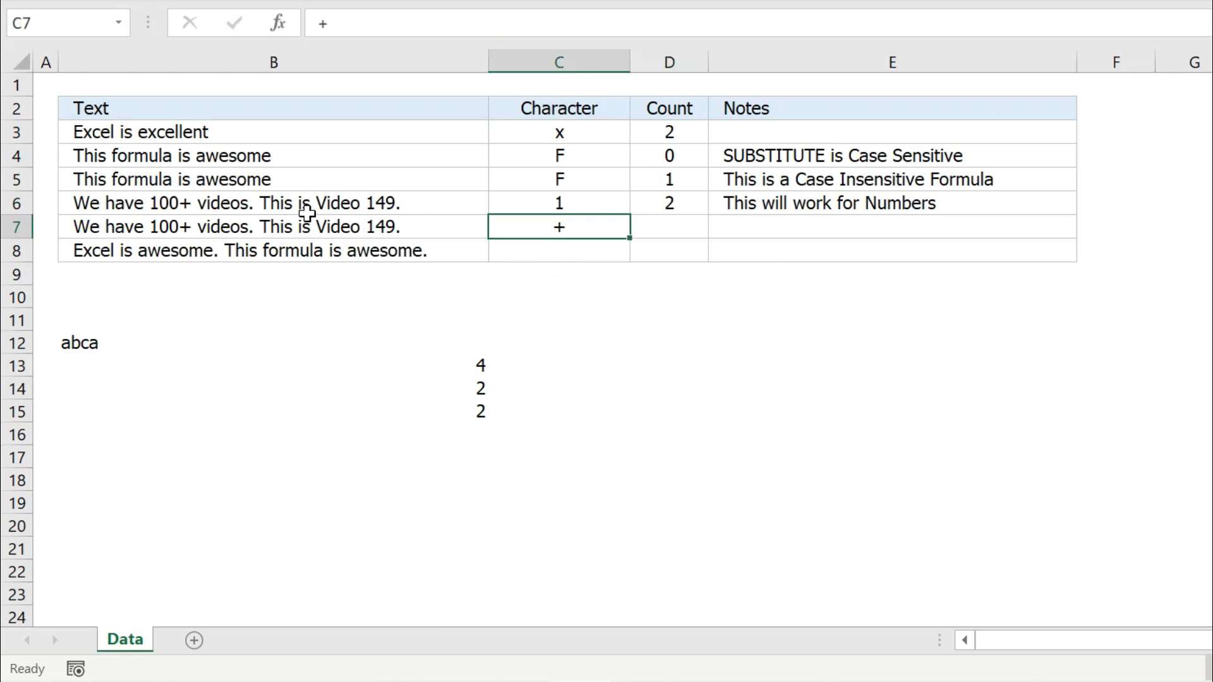
{"action": "left_click", "coordinate": [106, 222]}
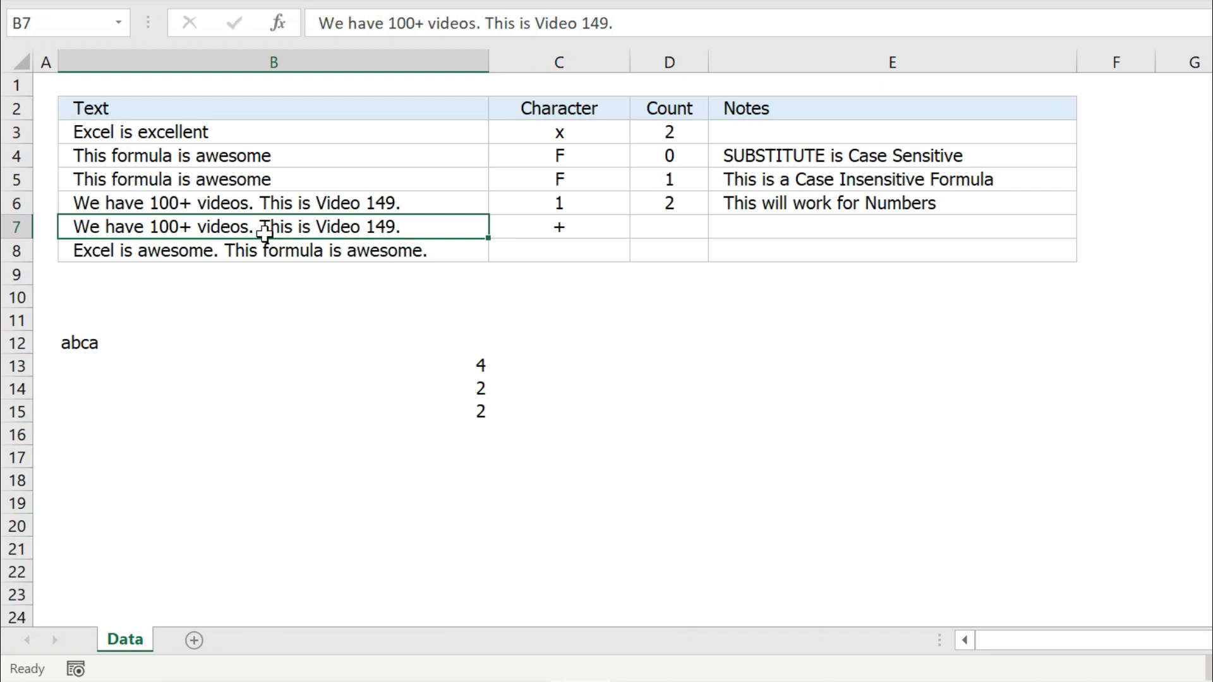
{"action": "left_click", "coordinate": [682, 224]}
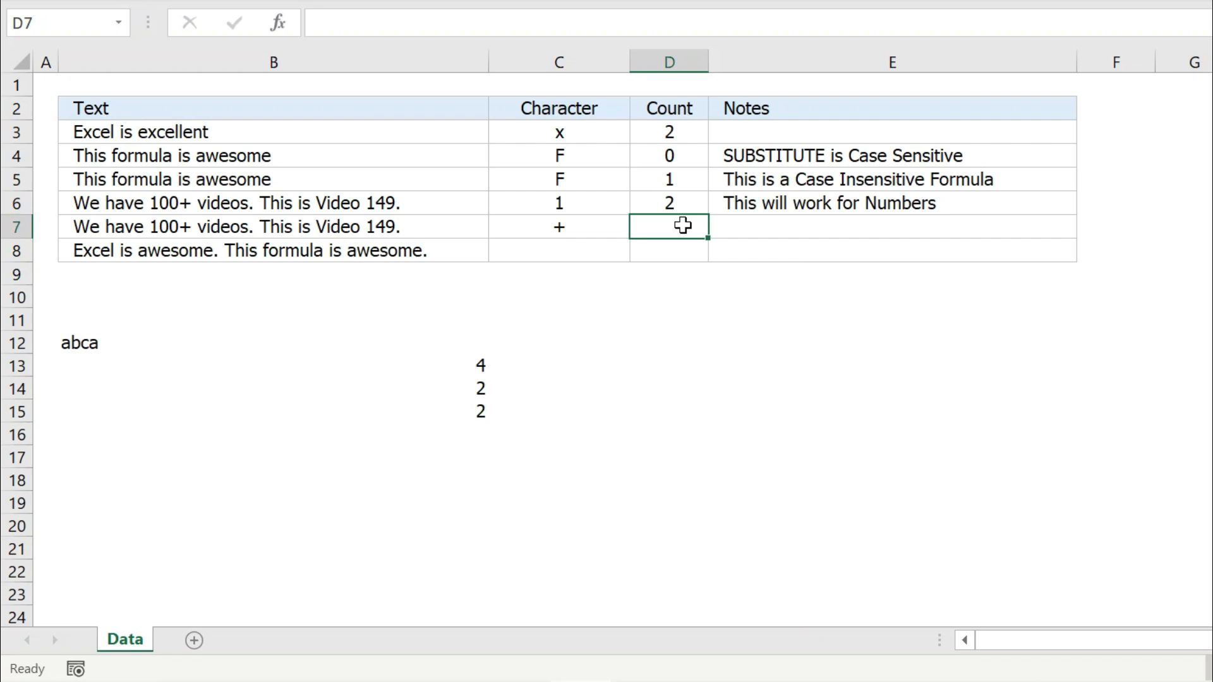
{"action": "key", "text": "ctrl+d"}
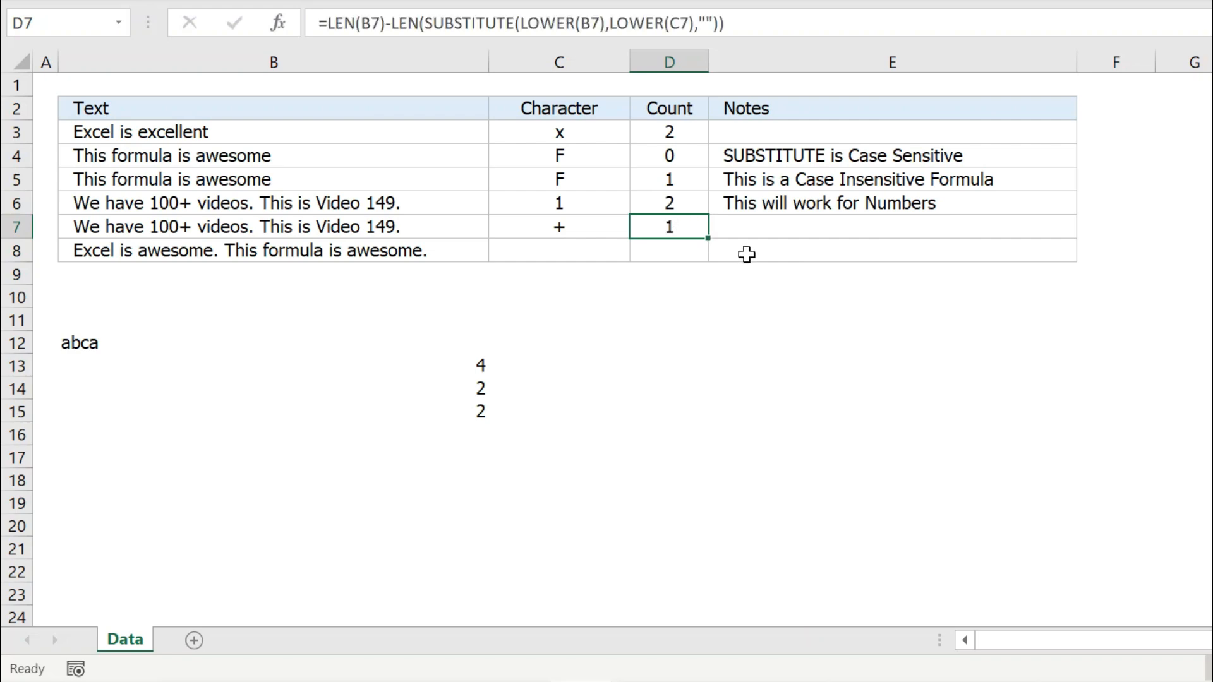
Enter the note "This will work for Special Caracters too" in E7
{"action": "left_click", "coordinate": [786, 222]}
{"action": "type", "text": "This will "}
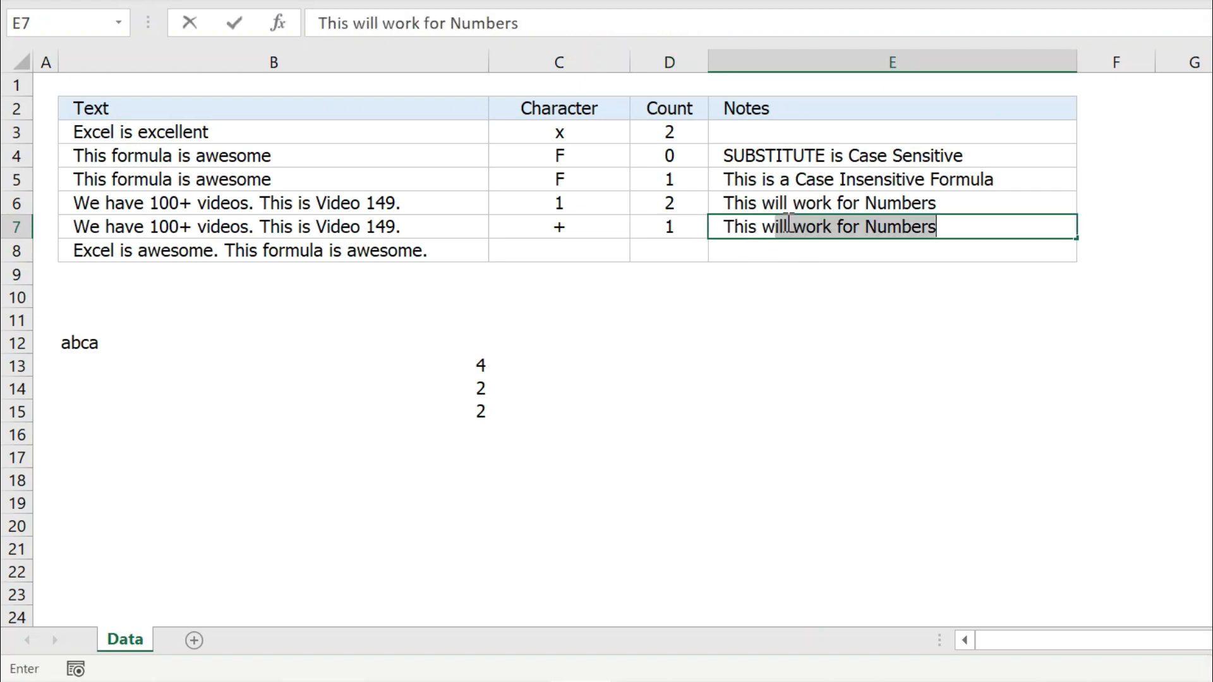
{"action": "type", "text": "work "}
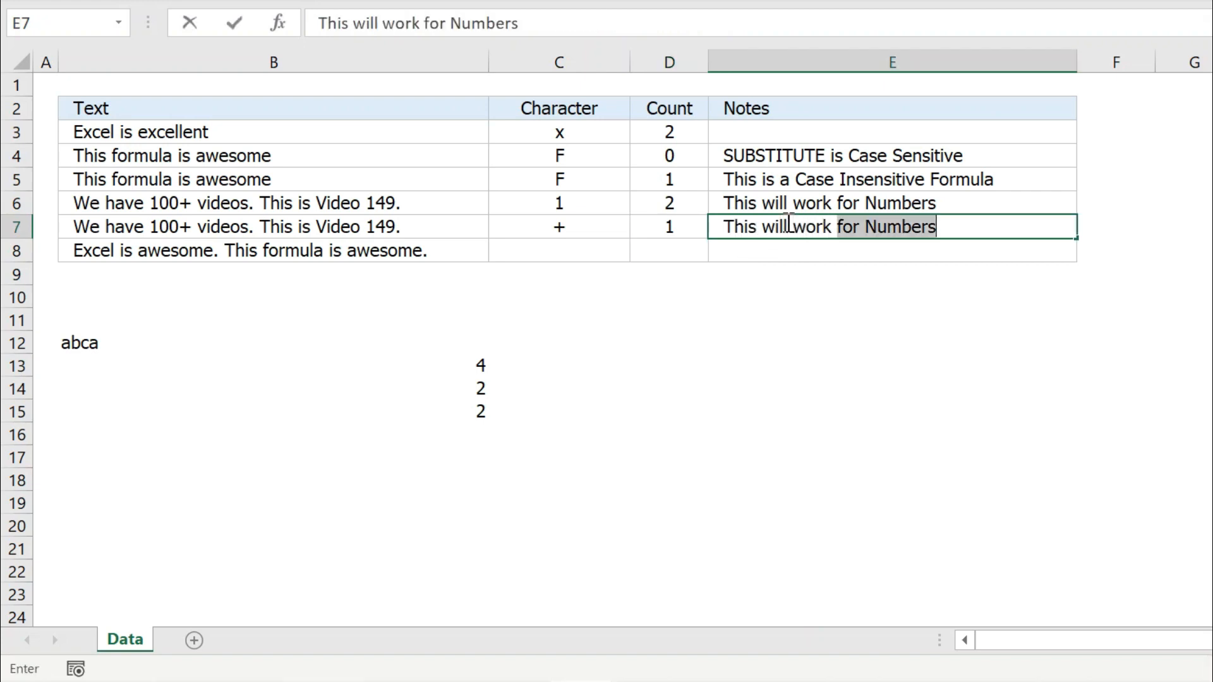
{"action": "type", "text": "for Specia"}
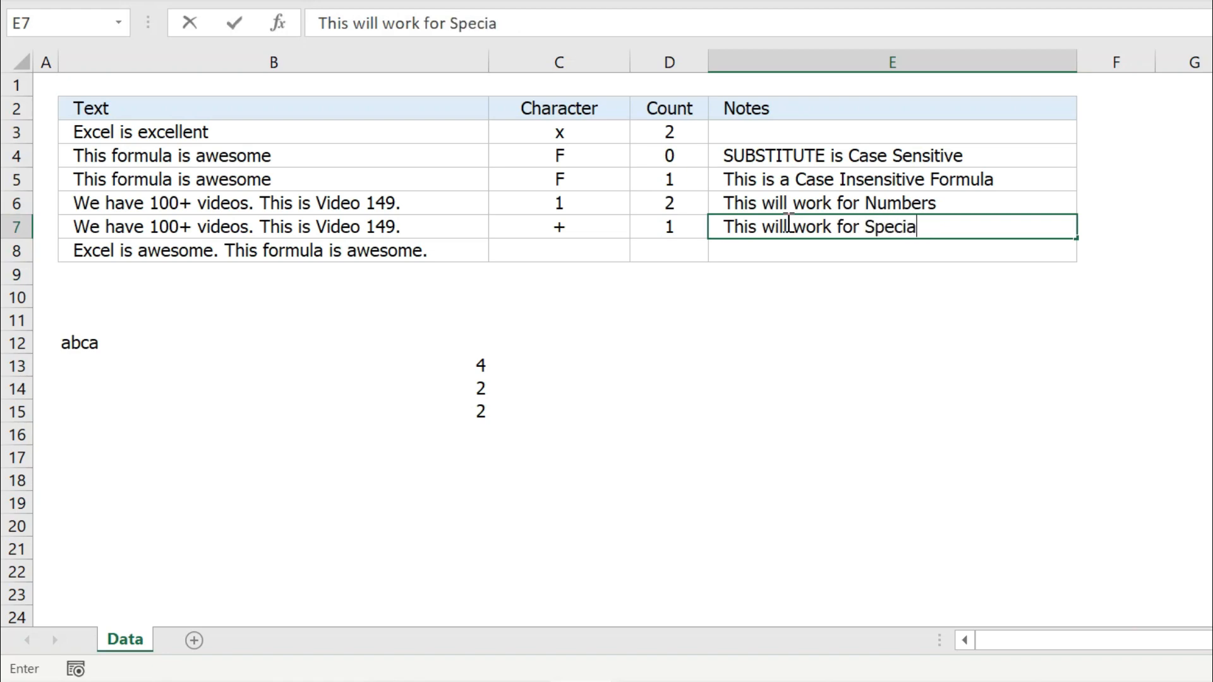
{"action": "type", "text": "l Caracters"}
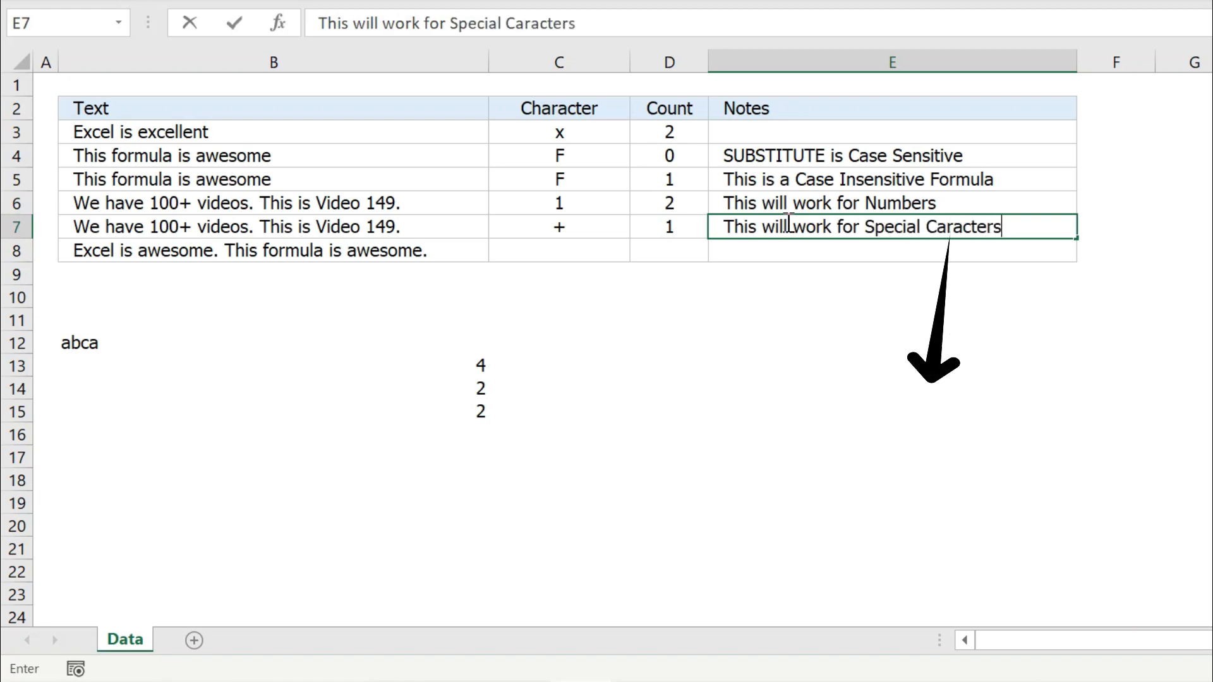
{"action": "type", "text": " too"}
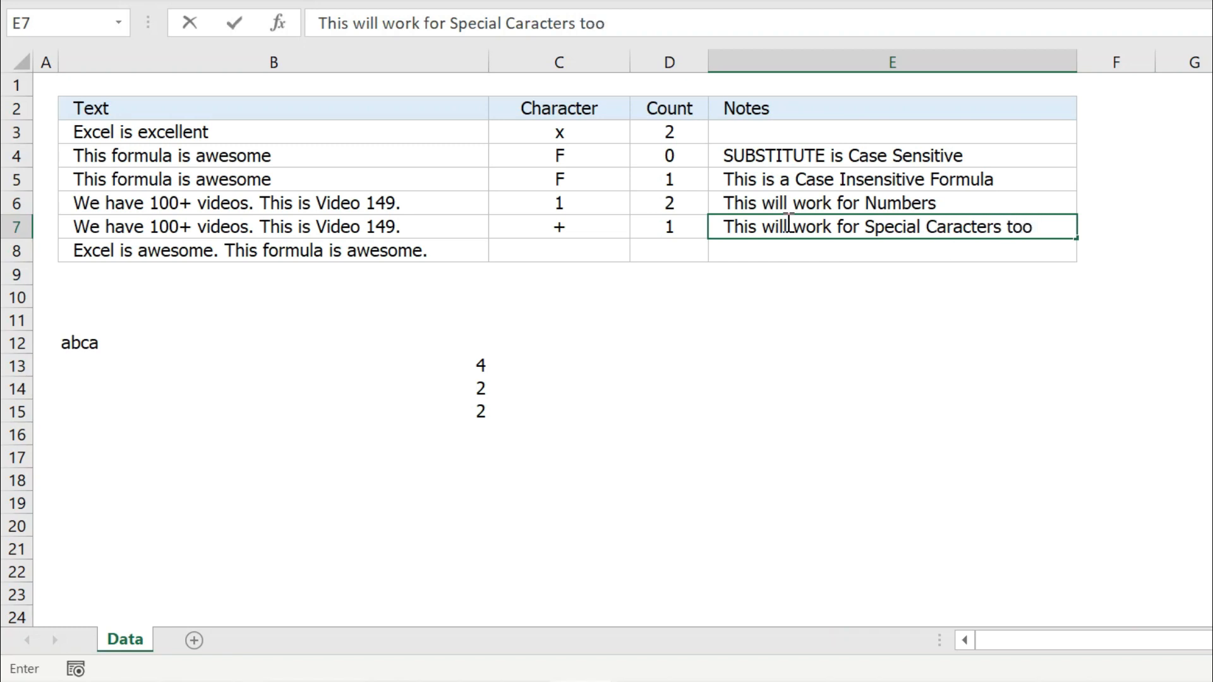
{"action": "key", "text": "Return"}
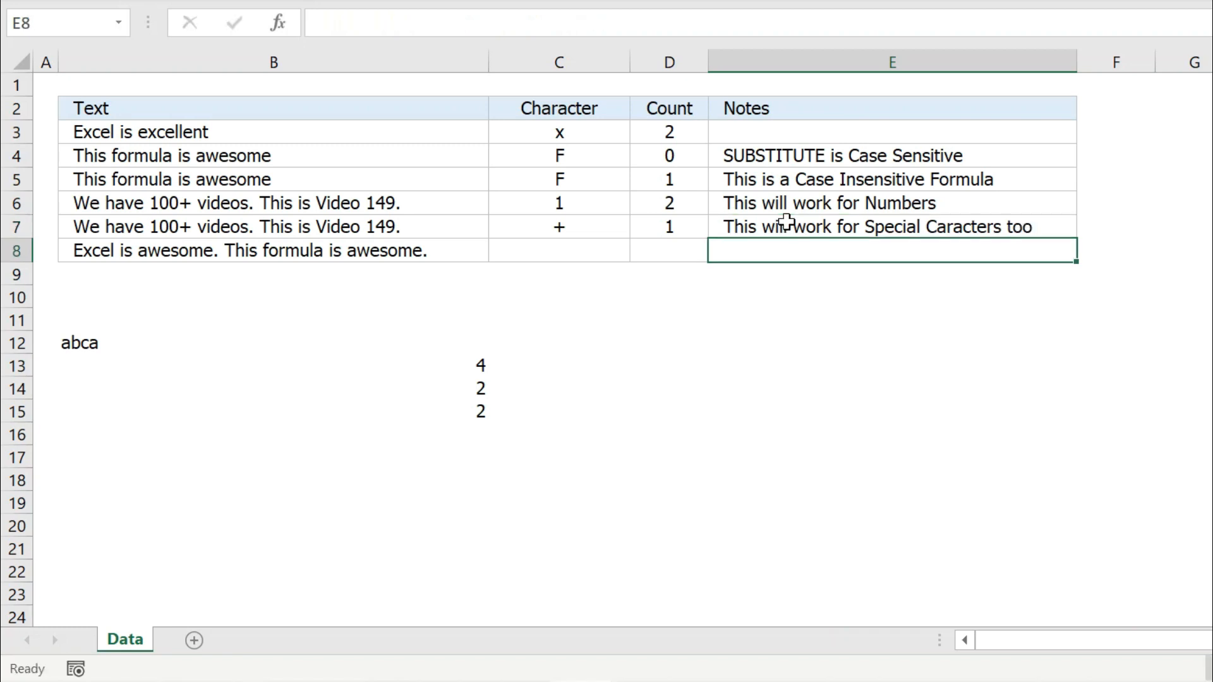
Enter the whole word "Awesome" in C8 as the text to count in B8
{"action": "left_click", "coordinate": [397, 255]}
{"action": "key", "text": "Right"}
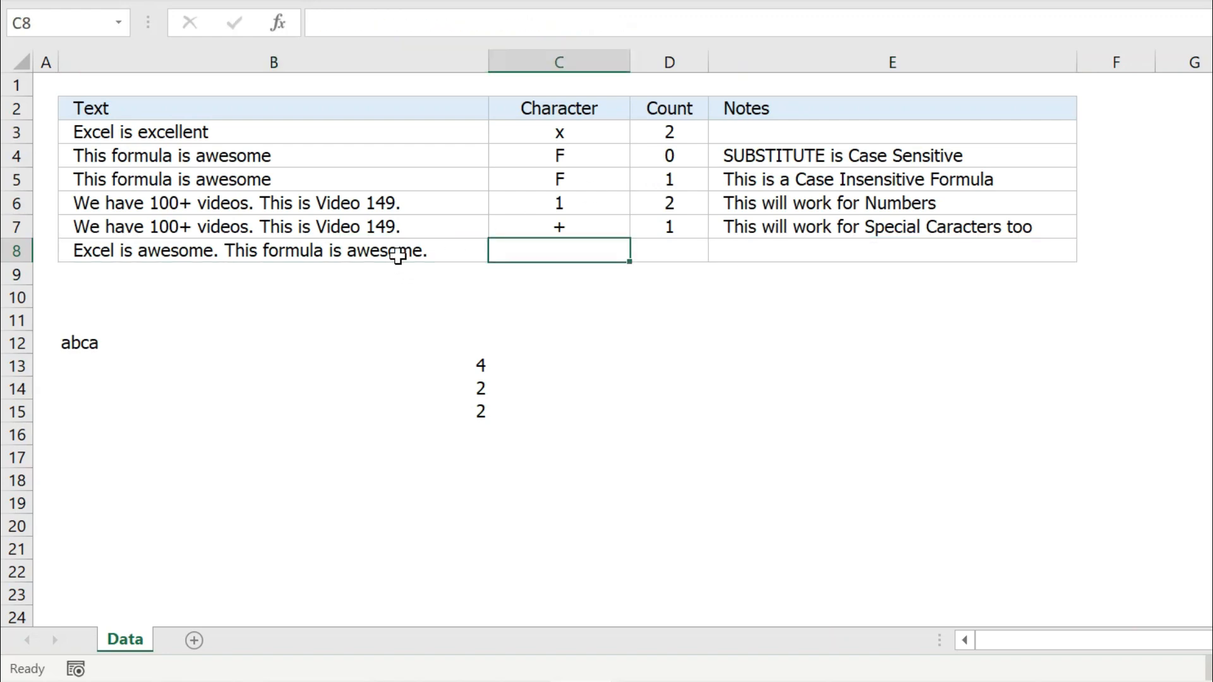
{"action": "type", "text": "Awesome"}
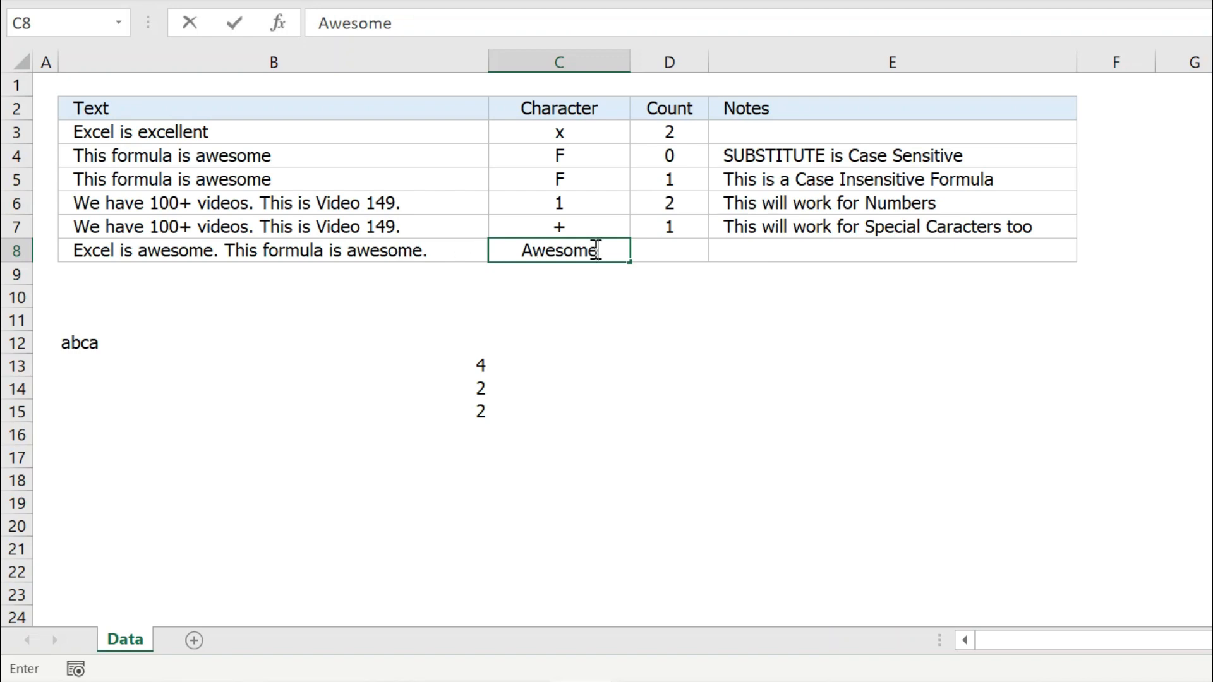
Try filling the count formula from D7 down to D8 for the whole word, and clear D8 again
{"action": "left_click", "coordinate": [686, 253]}
{"action": "key", "text": "ctrl+d"}
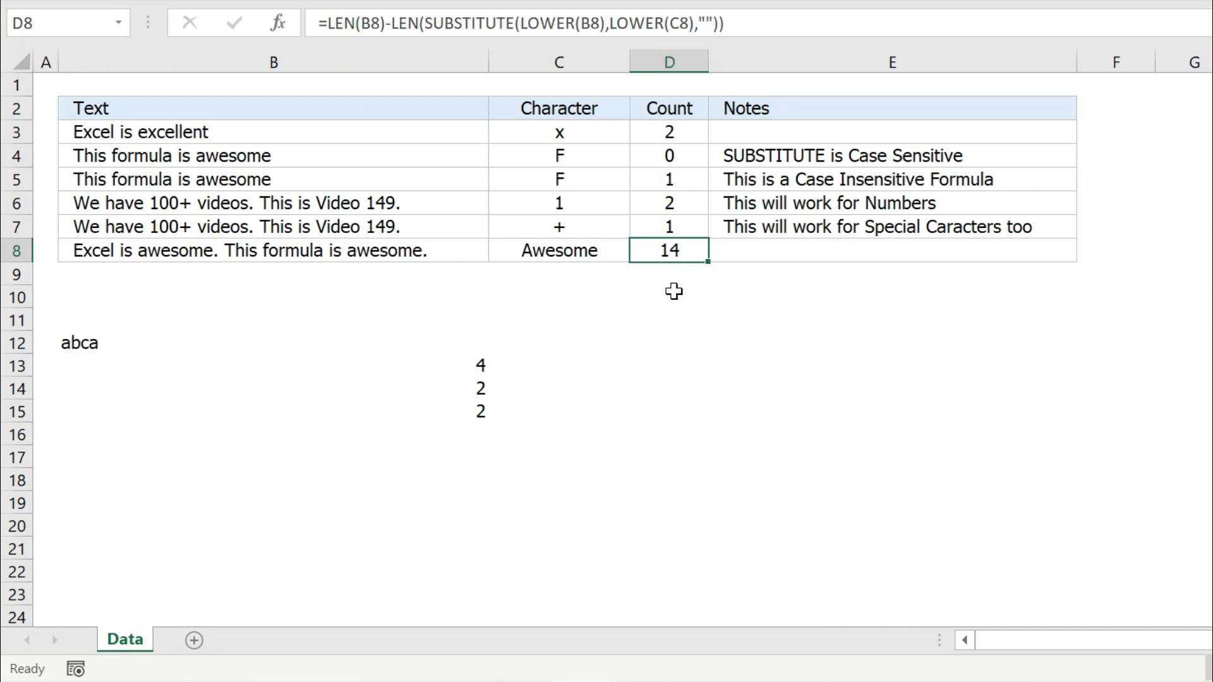
{"action": "key", "text": "Delete"}
Enter the note "Next Video" in E8 and return to the word in C8
{"action": "key", "text": "Right"}
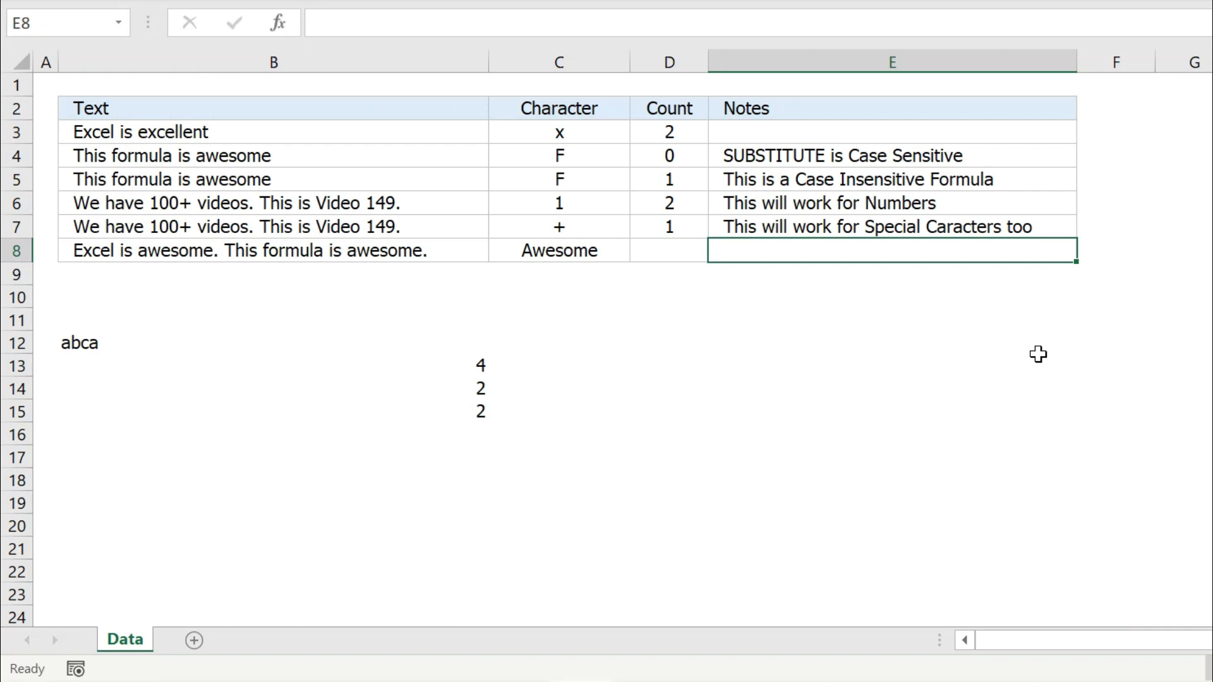
{"action": "type", "text": "Next Video"}
{"action": "key", "text": "Left"}
{"action": "key", "text": "Left"}
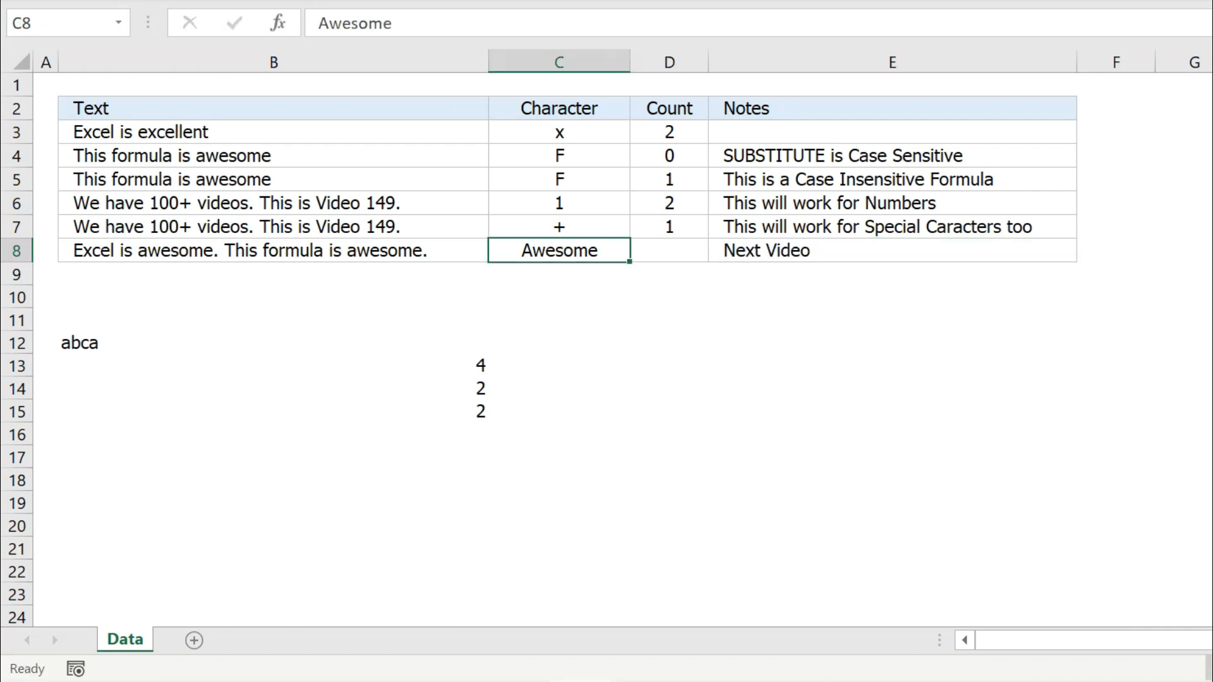